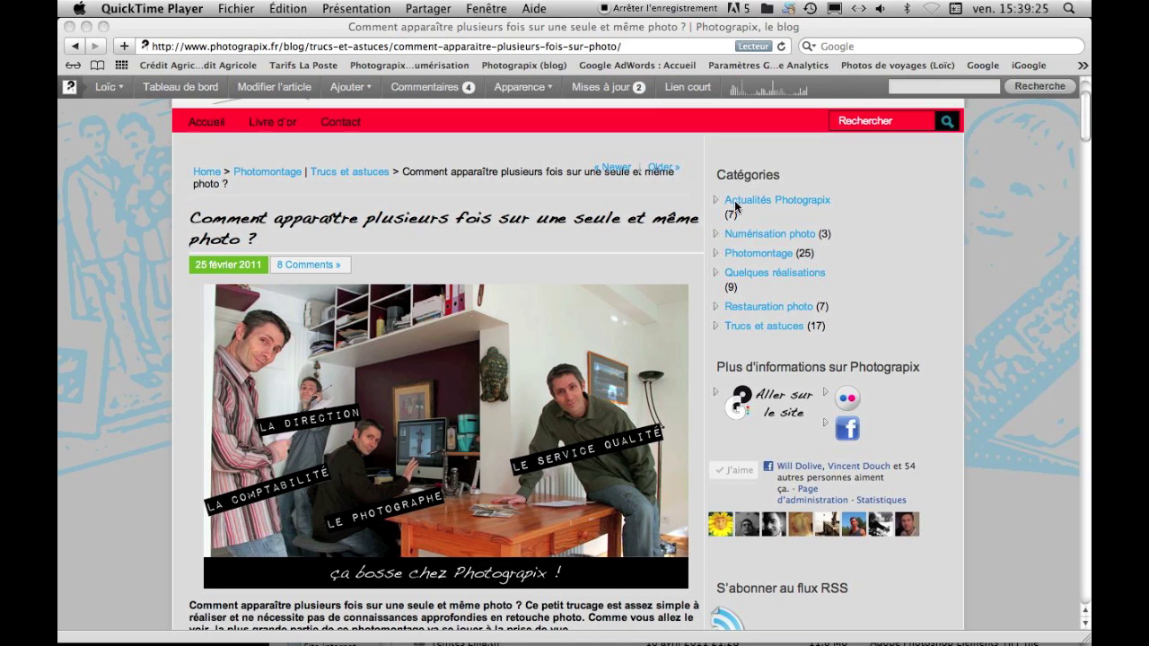
Switch to Photoshop Elements and open IMG_0654.tif, IMG_0656.tif, IMG_0658.tif and IMG_0660.tif together from the Bureau folder.
{"action": "key", "text": "F9"}
{"action": "left_click", "coordinate": [336, 147]}
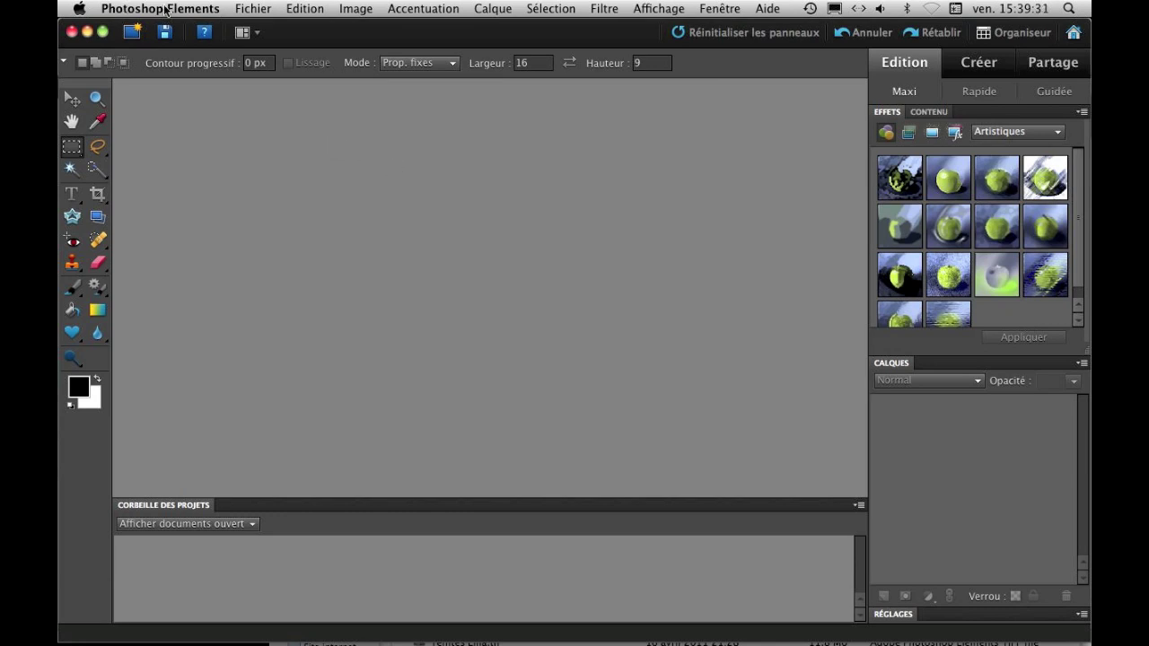
{"action": "left_click", "coordinate": [258, 10]}
{"action": "left_click", "coordinate": [277, 44]}
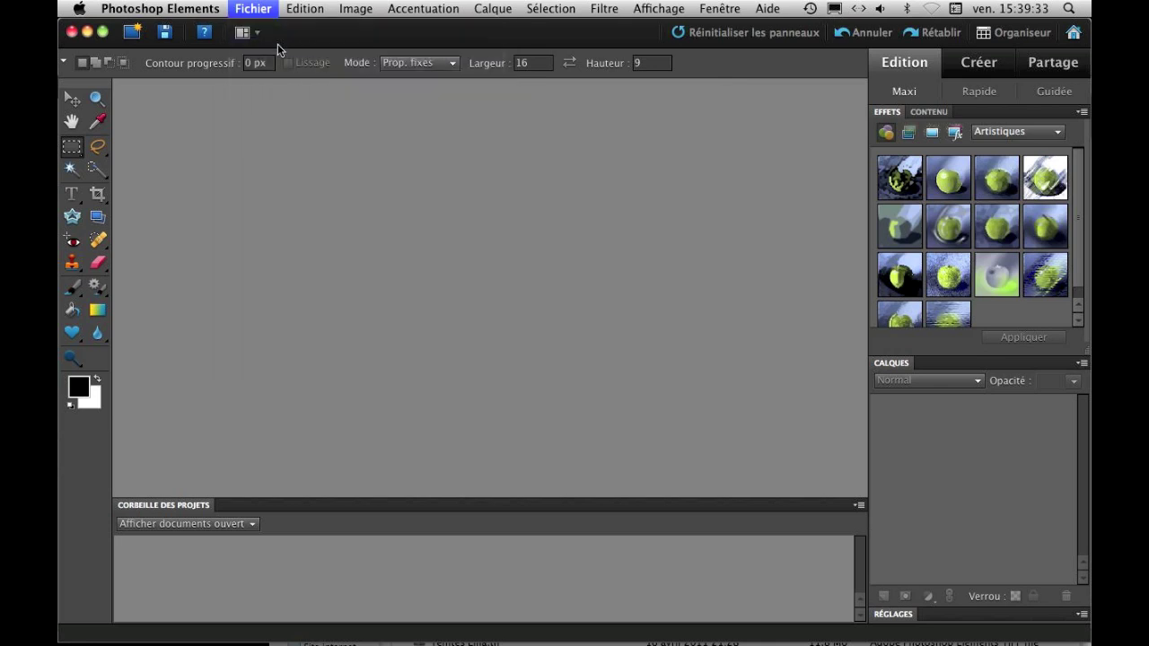
{"action": "left_click", "coordinate": [329, 99]}
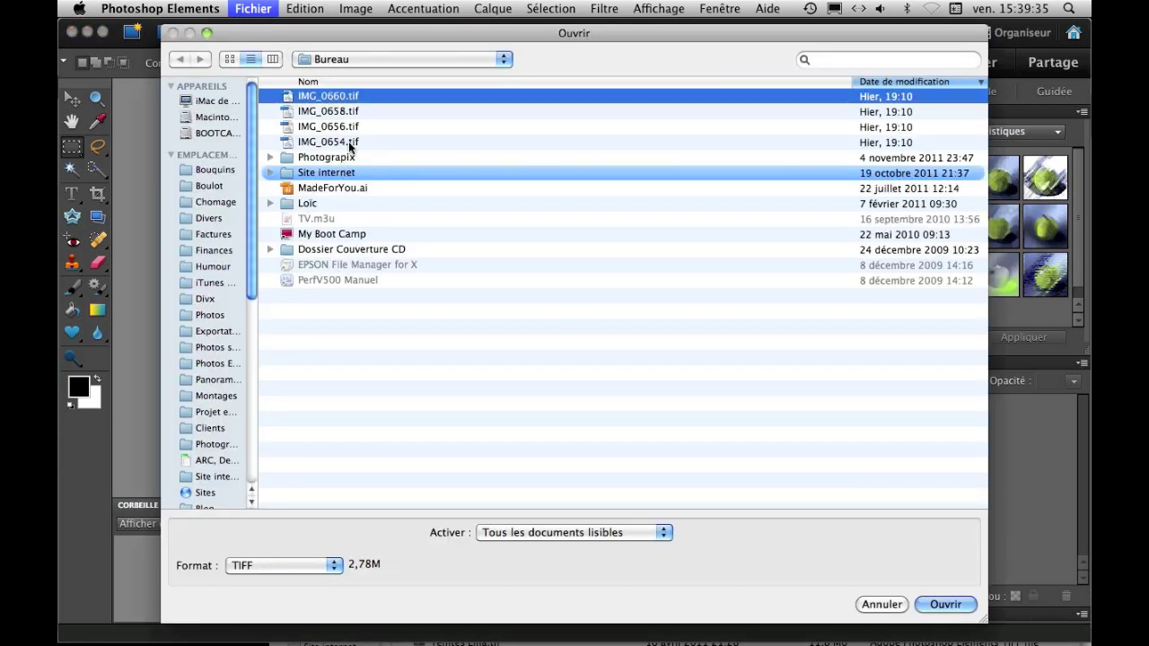
{"action": "left_click", "coordinate": [351, 144], "text": "shift"}
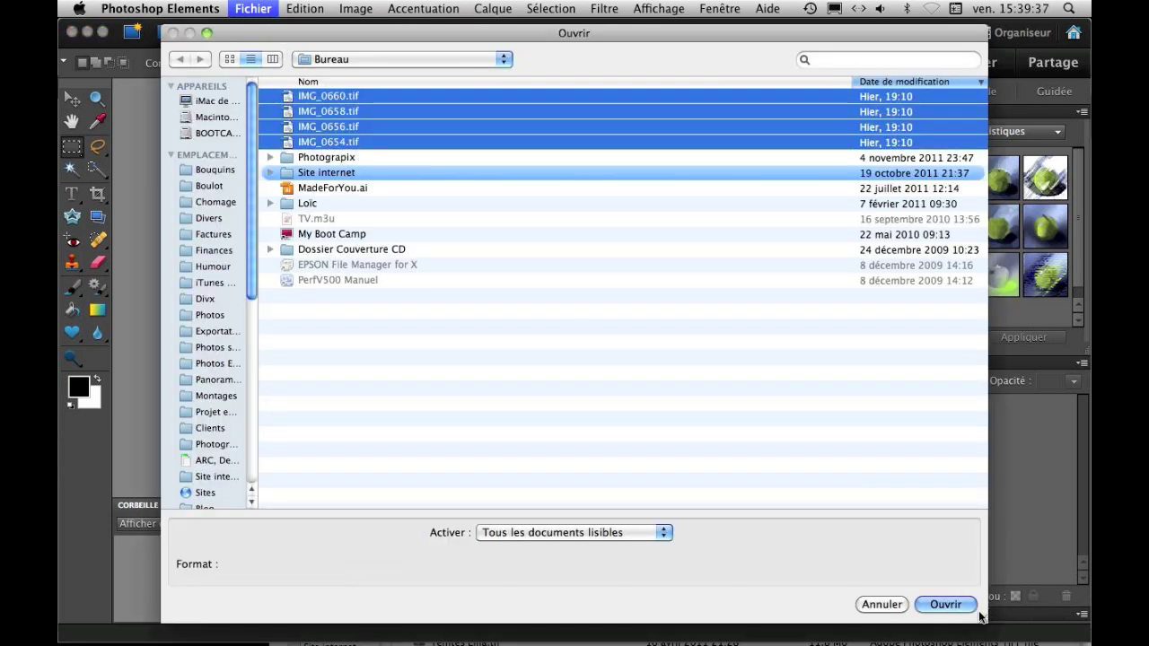
{"action": "left_click", "coordinate": [945, 604]}
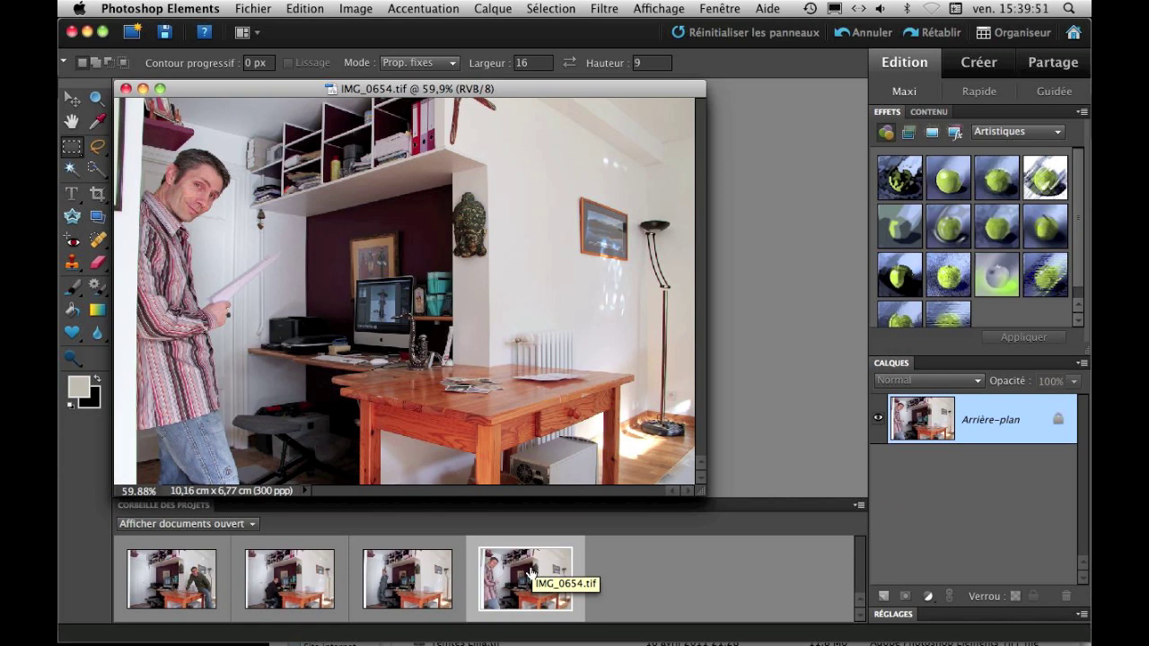
Duplicate the background layer of IMG_0656.tif into IMG_0654.tif, keeping the default layer name, and close IMG_0656.tif.
{"action": "left_click", "coordinate": [395, 588]}
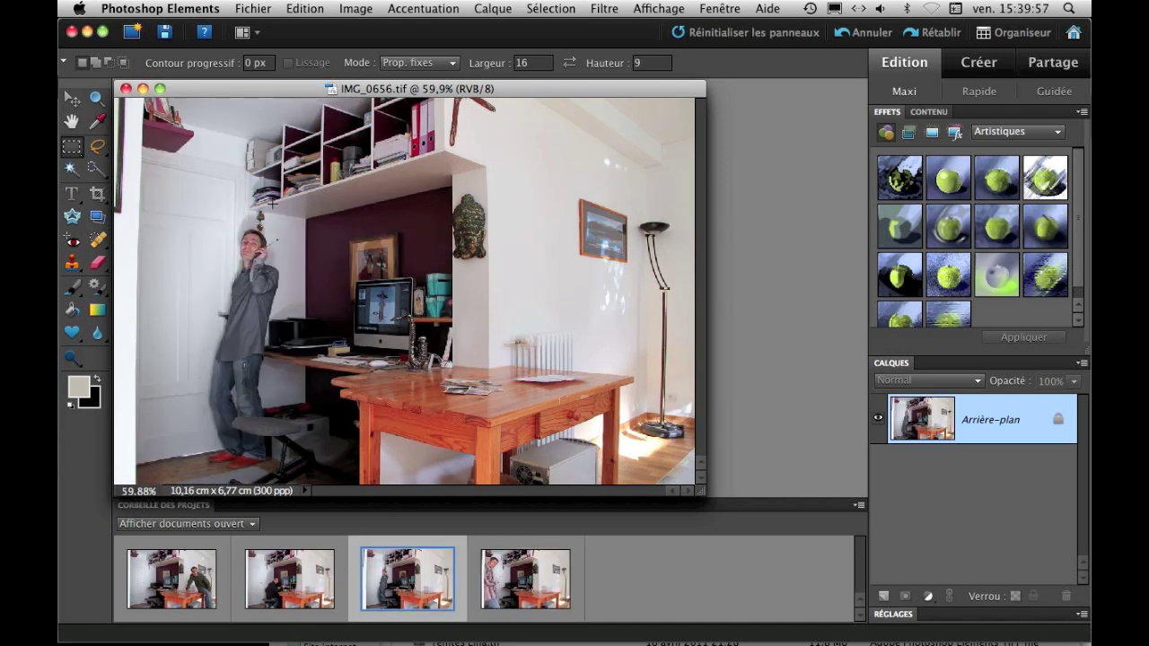
{"action": "right_click", "coordinate": [942, 416]}
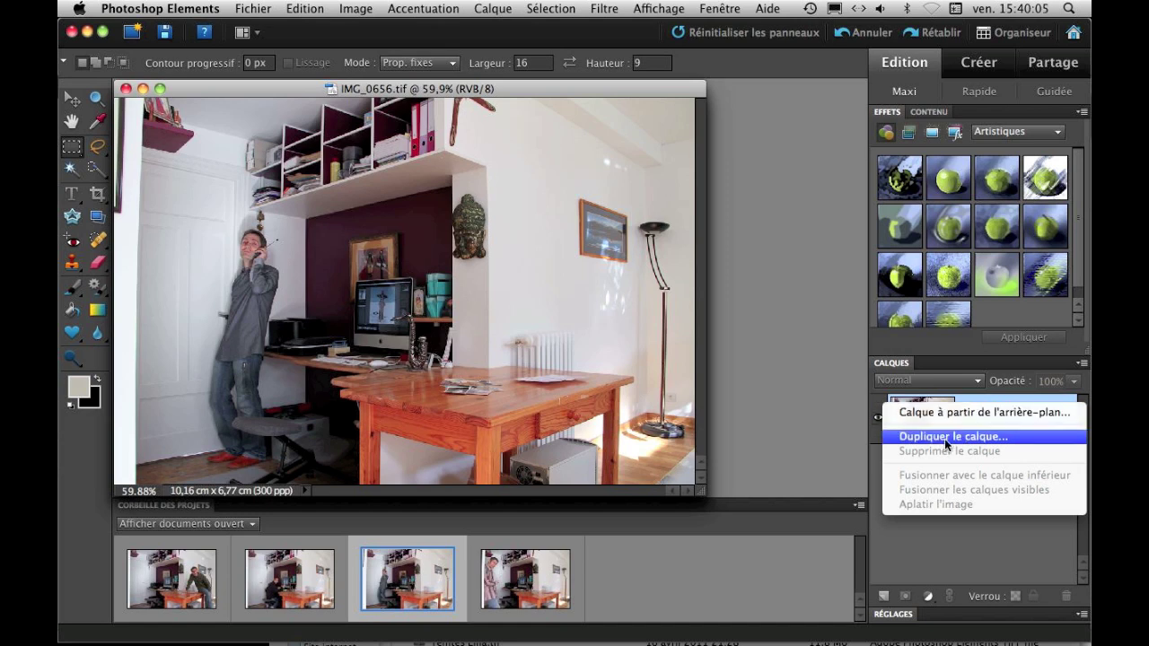
{"action": "left_click", "coordinate": [944, 437]}
{"action": "left_click", "coordinate": [486, 342]}
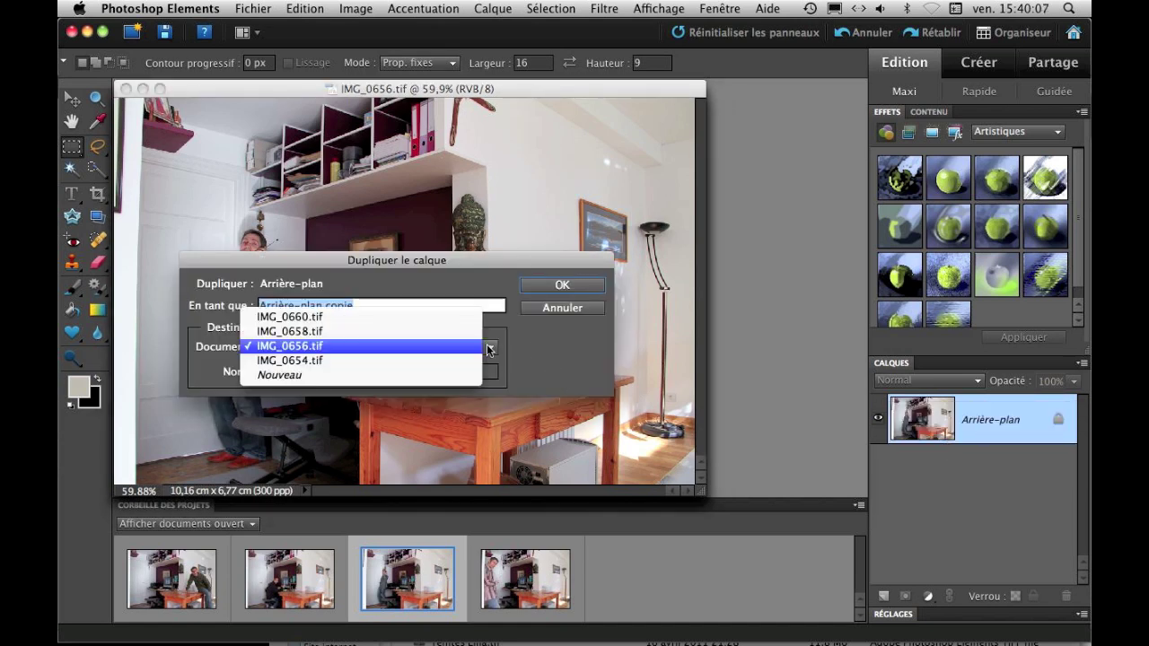
{"action": "left_click", "coordinate": [341, 361]}
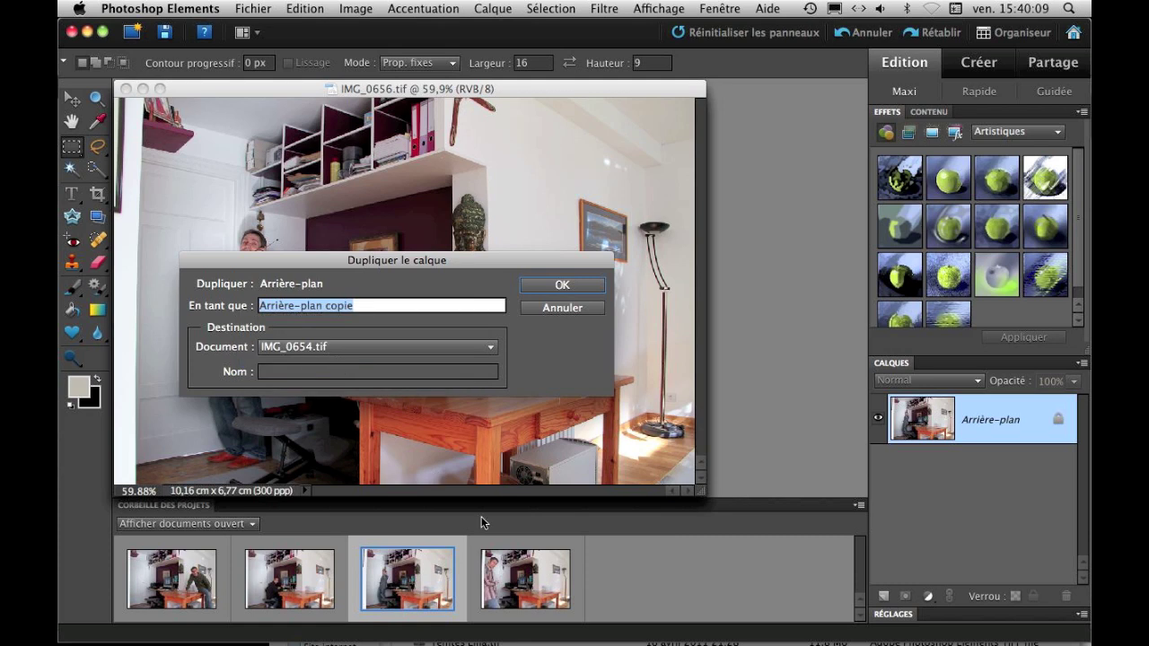
{"action": "left_click", "coordinate": [576, 284]}
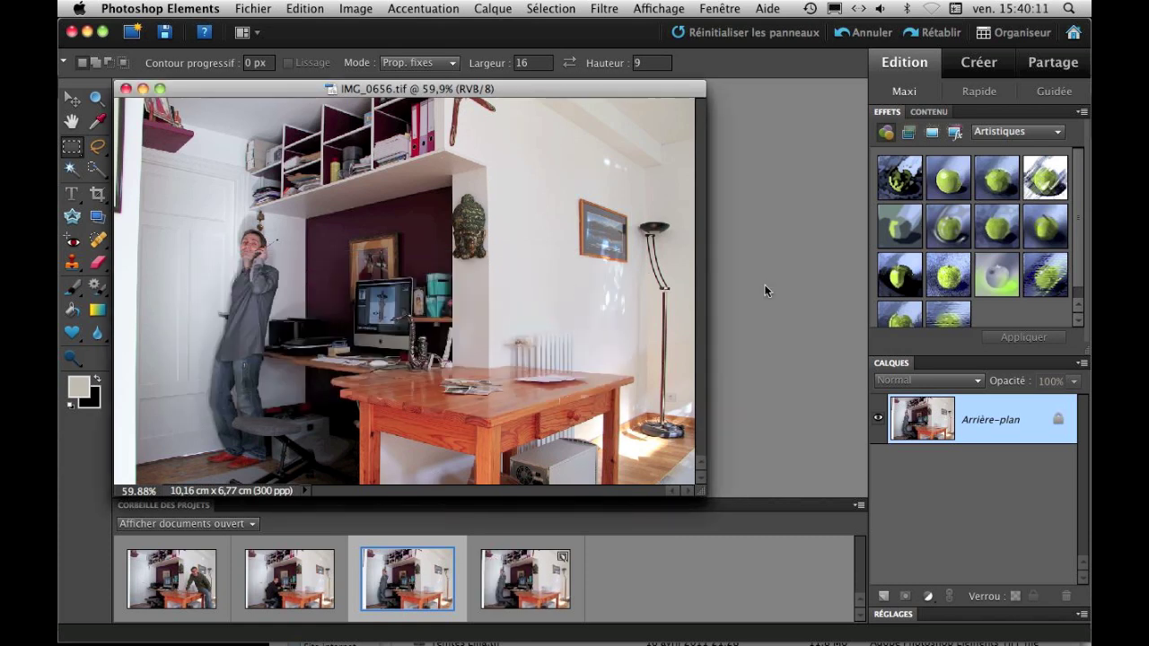
{"action": "left_click", "coordinate": [126, 92]}
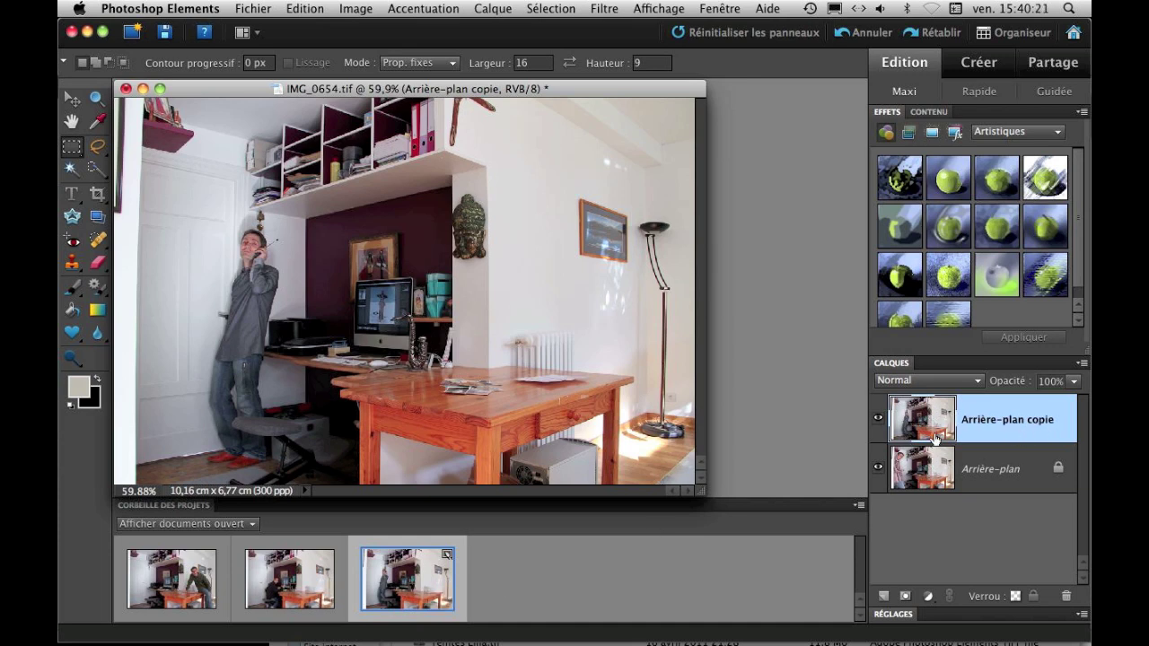
Duplicate the background layer of IMG_0658.tif into IMG_0654.tif and close IMG_0658.tif.
{"action": "left_click", "coordinate": [281, 575]}
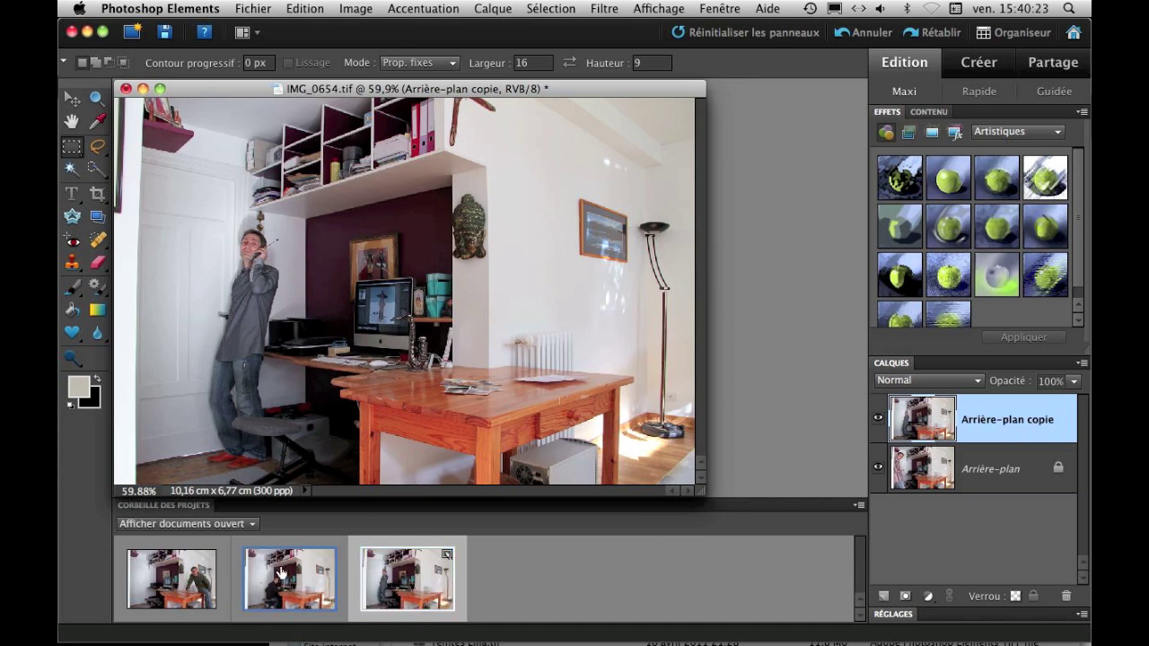
{"action": "left_click", "coordinate": [281, 575]}
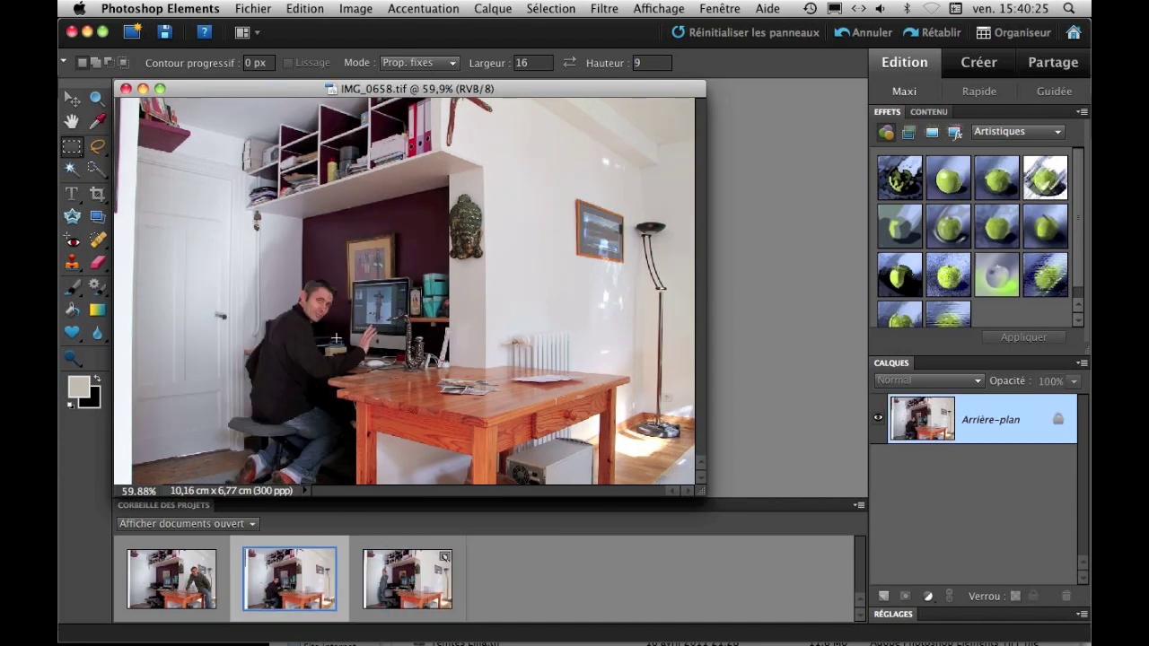
{"action": "right_click", "coordinate": [945, 419]}
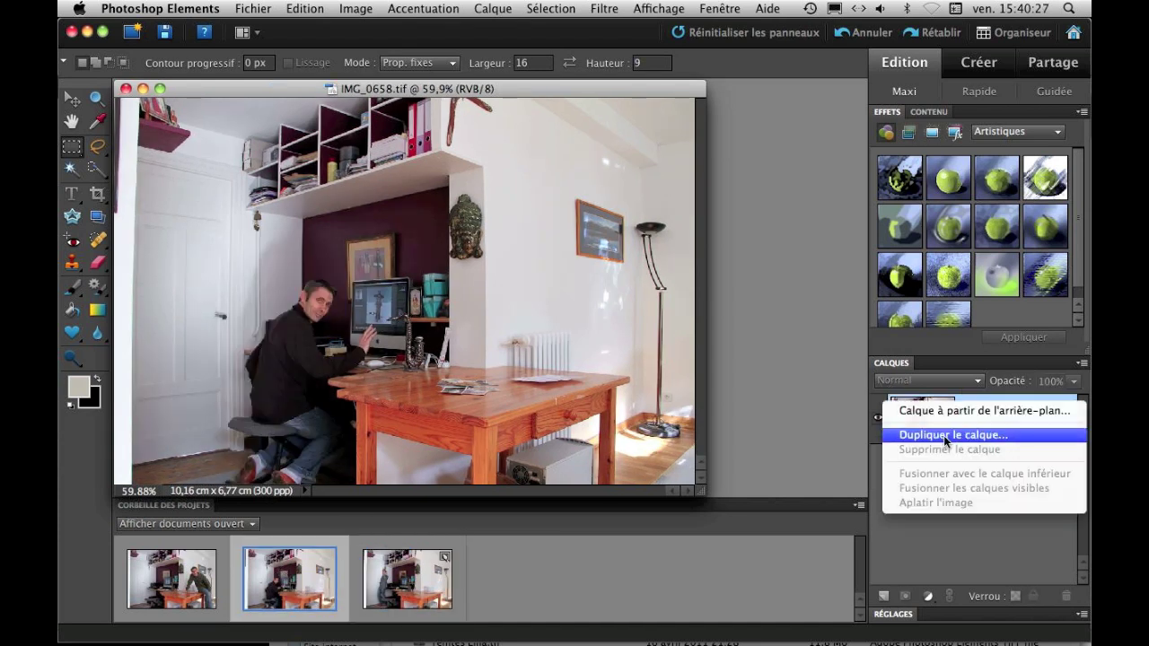
{"action": "left_click", "coordinate": [944, 435]}
{"action": "left_click", "coordinate": [489, 346]}
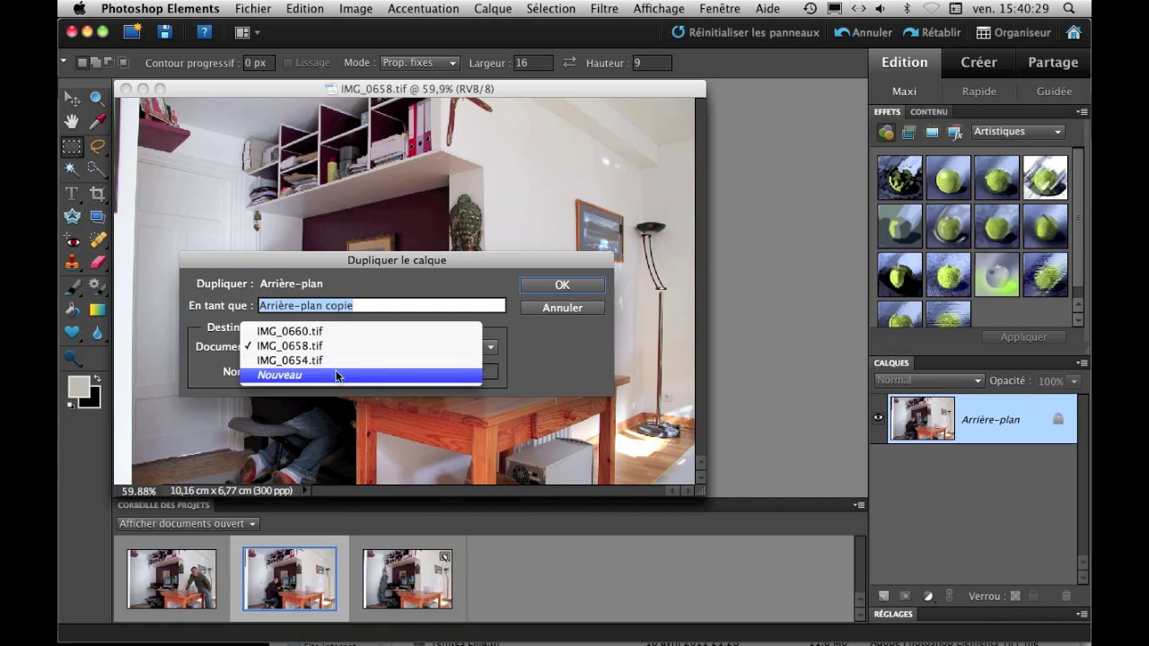
{"action": "left_click", "coordinate": [332, 361]}
{"action": "left_click", "coordinate": [571, 284]}
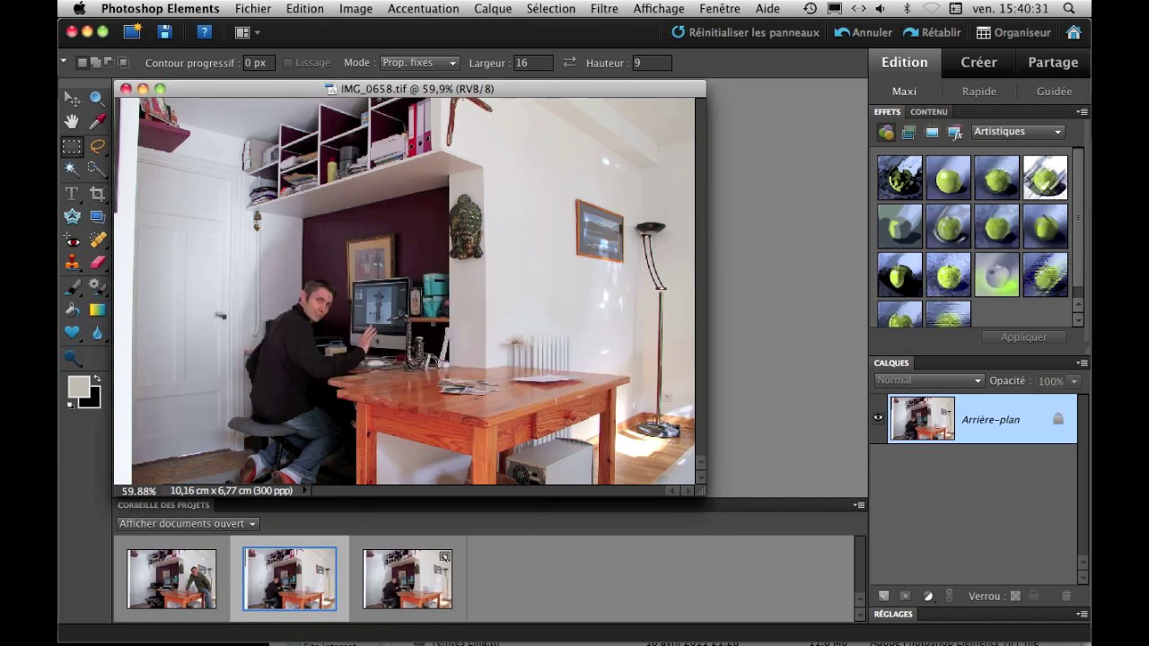
{"action": "left_click", "coordinate": [126, 89]}
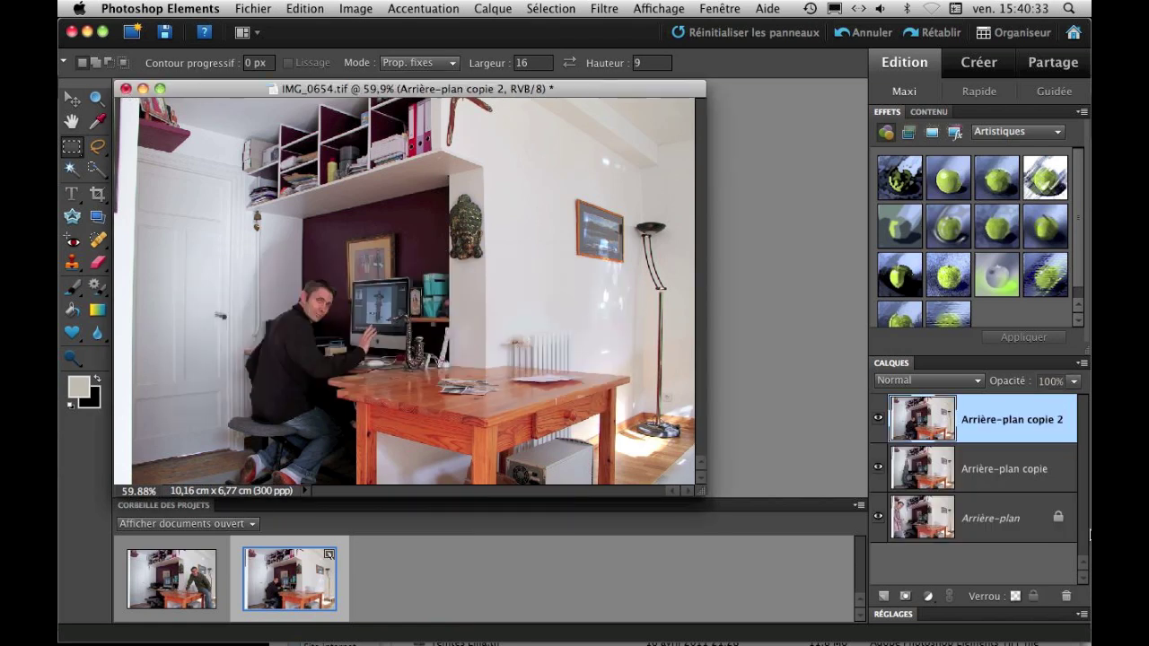
Duplicate the background layer of IMG_0660.tif into IMG_0654.tif and close IMG_0660.tif.
{"action": "double_click", "coordinate": [169, 575]}
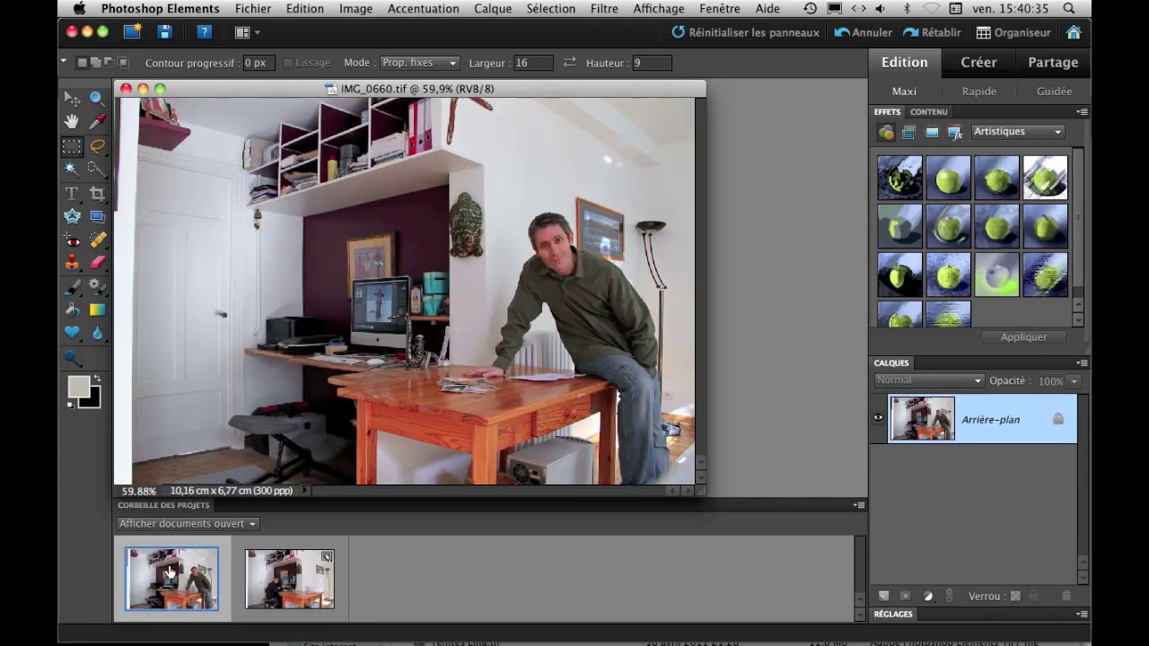
{"action": "right_click", "coordinate": [952, 413]}
{"action": "left_click", "coordinate": [952, 431]}
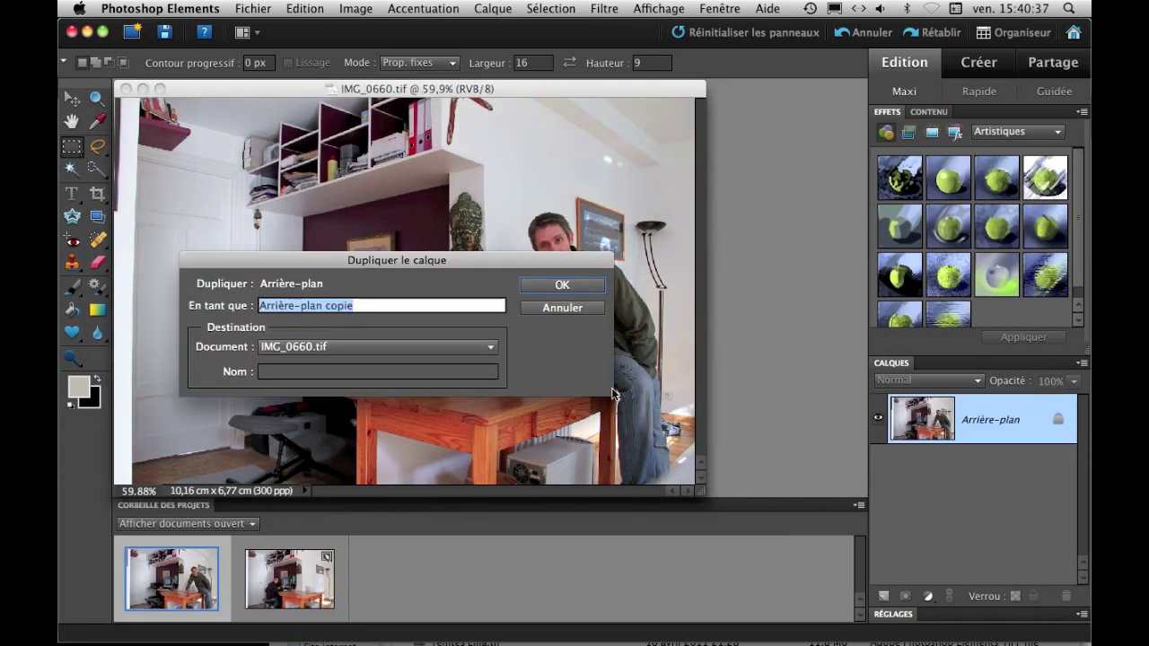
{"action": "left_click", "coordinate": [480, 359]}
{"action": "left_click", "coordinate": [350, 359]}
{"action": "left_click", "coordinate": [560, 285]}
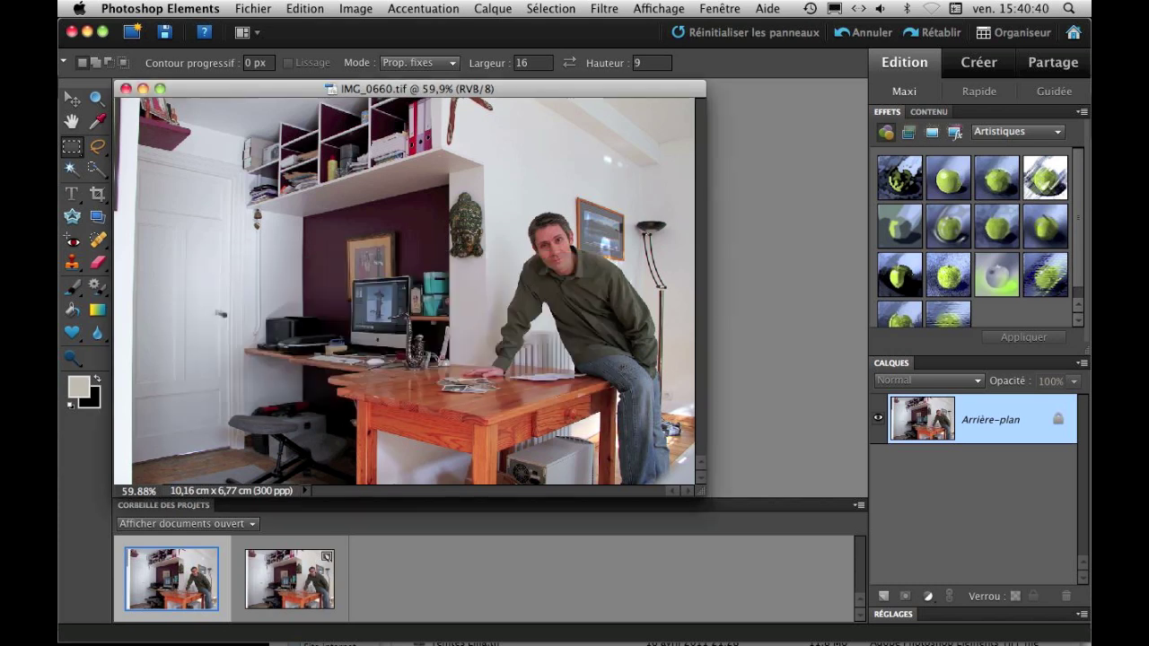
{"action": "left_click", "coordinate": [126, 88]}
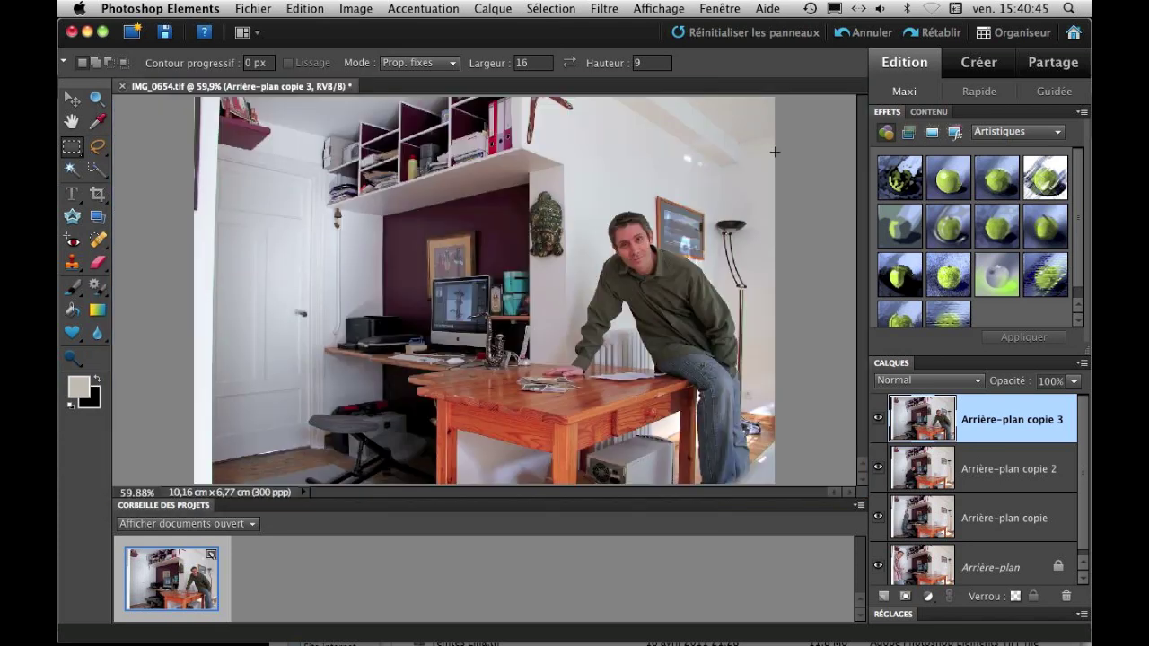
Reposition the Arrière-plan copie 3 layer with the Move tool so the room lines up with the photos beneath it.
{"action": "key", "text": "v"}
{"action": "key", "text": "ctrl+="}
{"action": "left_click_drag", "start_coordinate": [651, 339], "coordinate": [636, 211]}
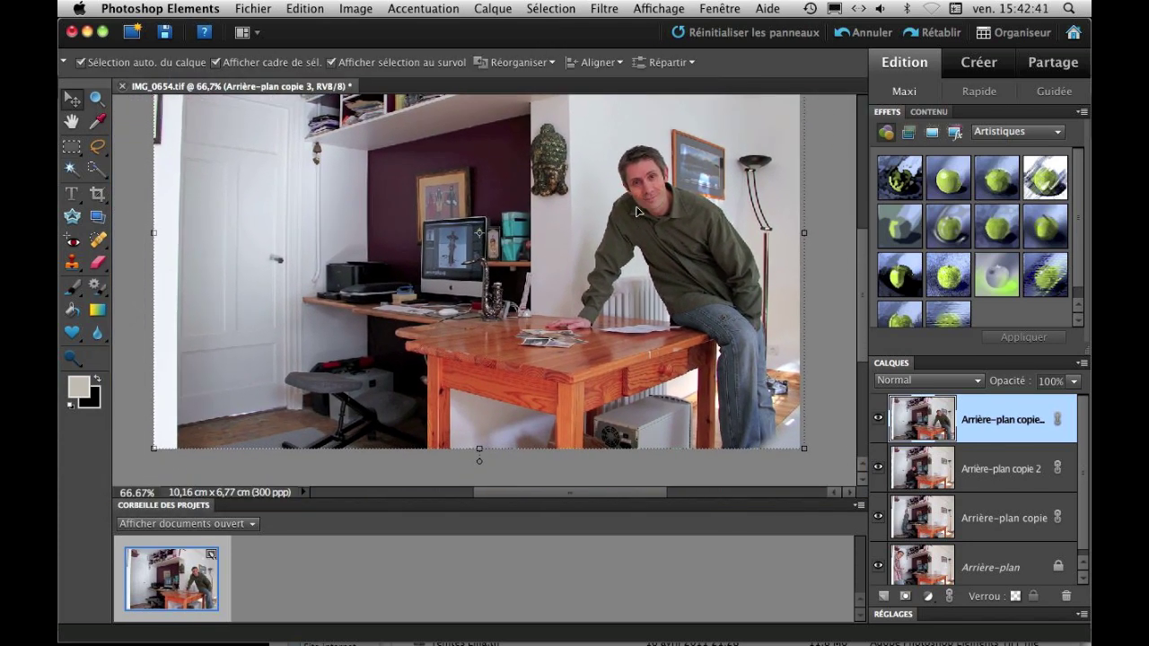
Add a layer mask to the Arrière-plan copie layer and hide the Arrière-plan copie 2 and Arrière-plan copie 3 layers.
{"action": "left_click_drag", "start_coordinate": [1086, 504], "coordinate": [1087, 518]}
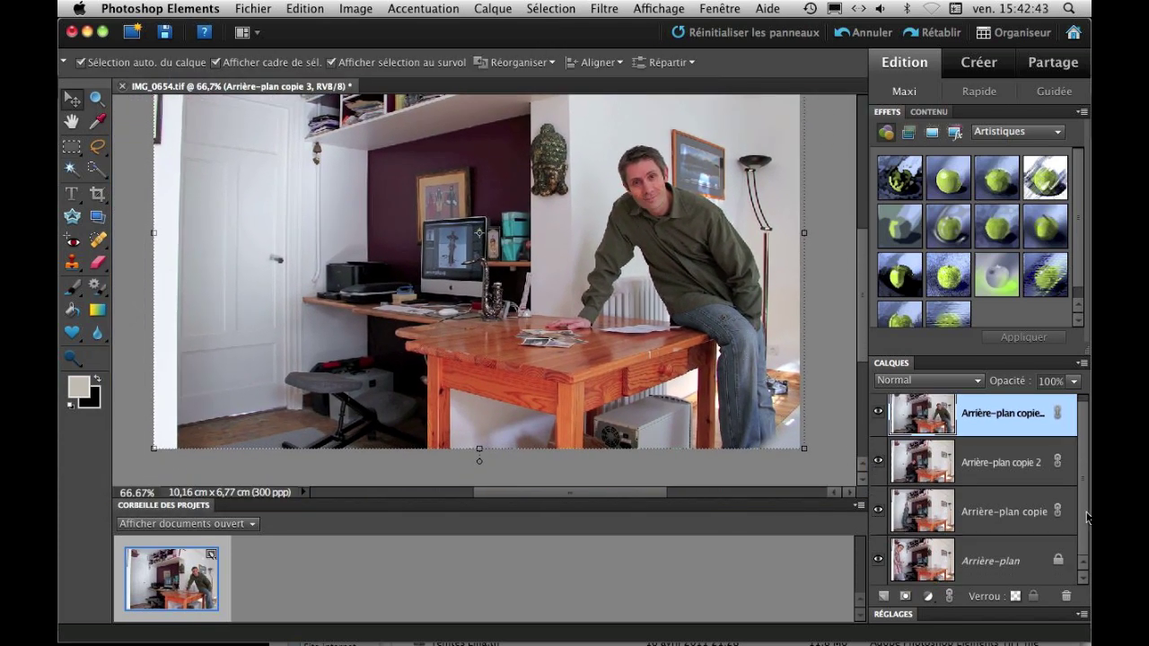
{"action": "left_click", "coordinate": [967, 567]}
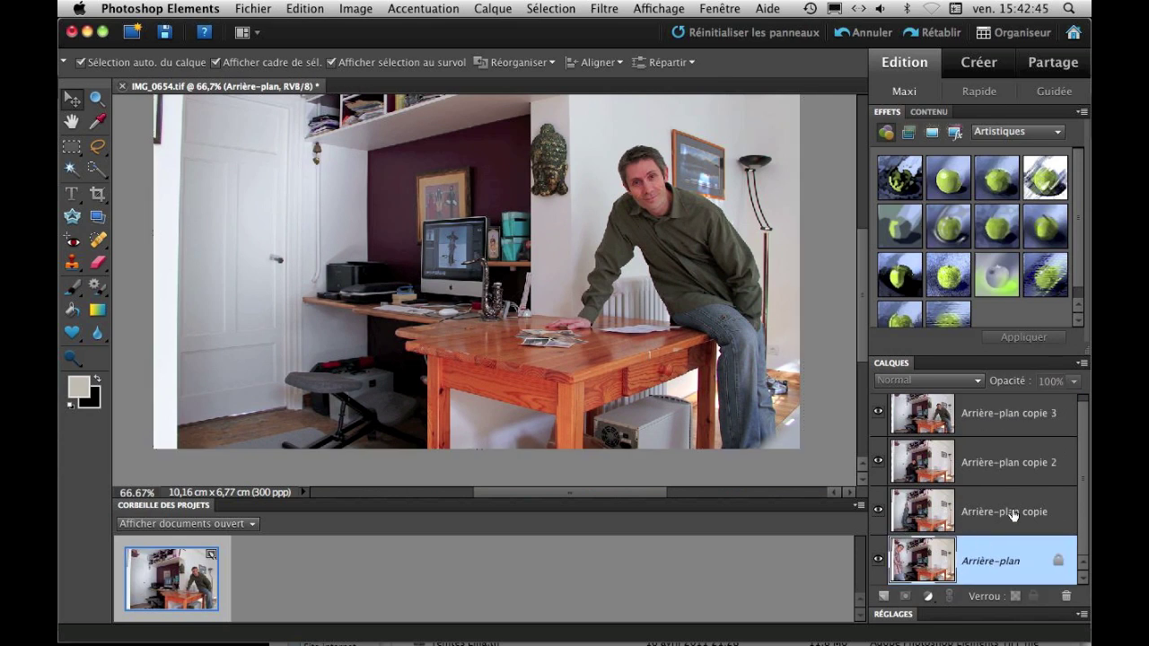
{"action": "left_click", "coordinate": [999, 518]}
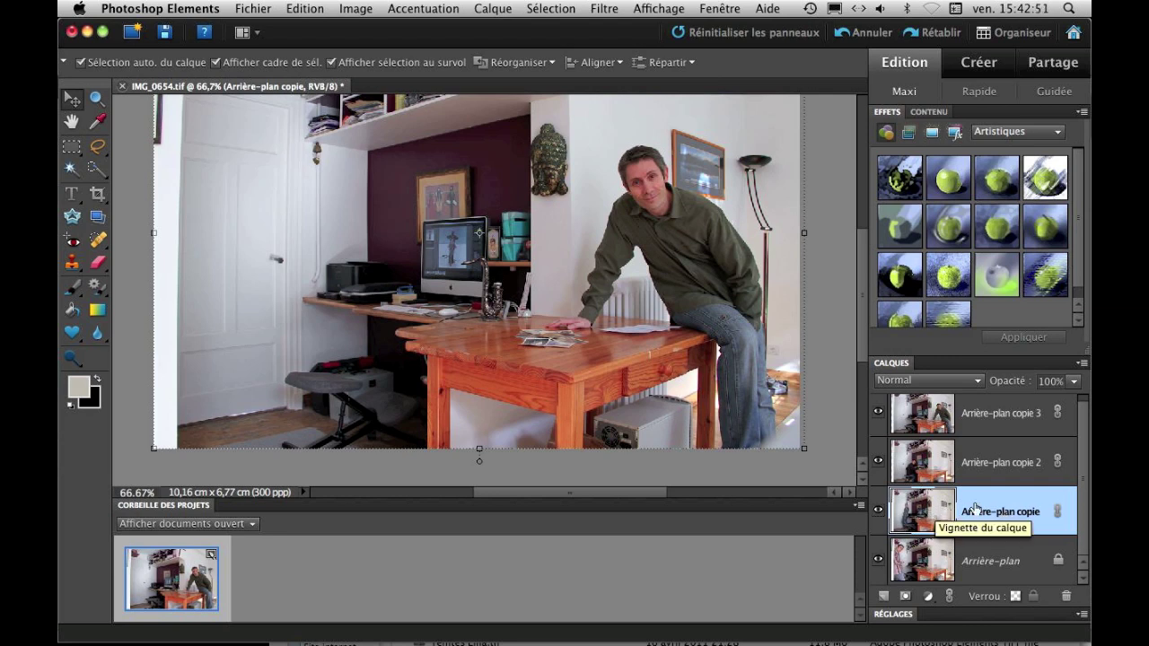
{"action": "left_click", "coordinate": [905, 597]}
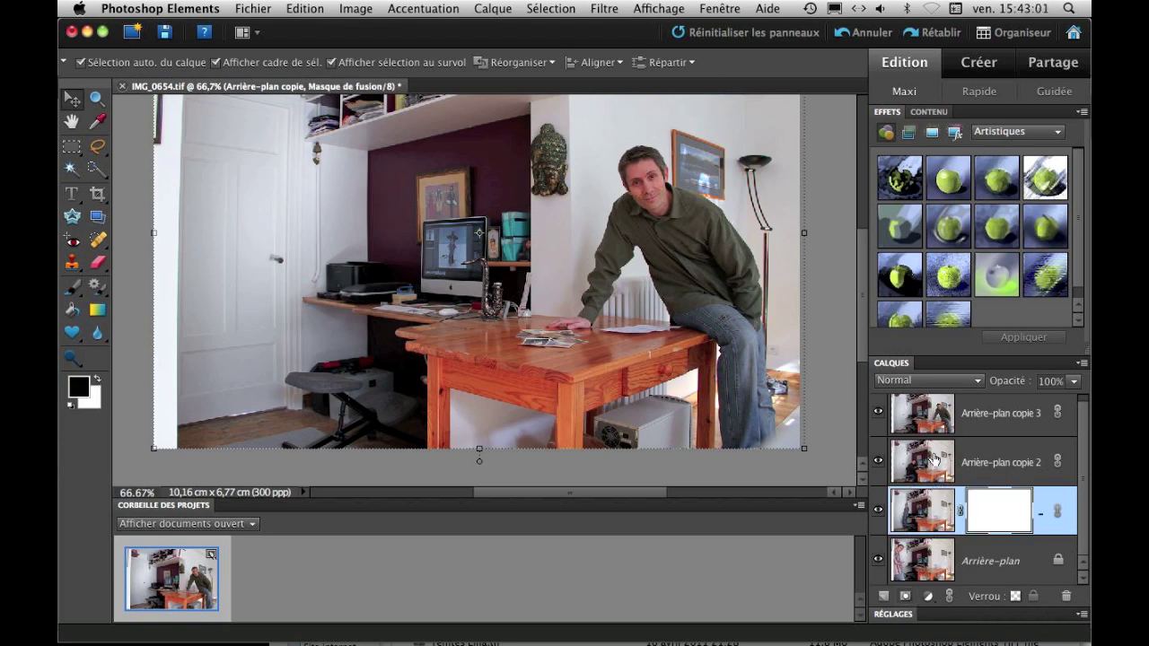
{"action": "left_click", "coordinate": [880, 467]}
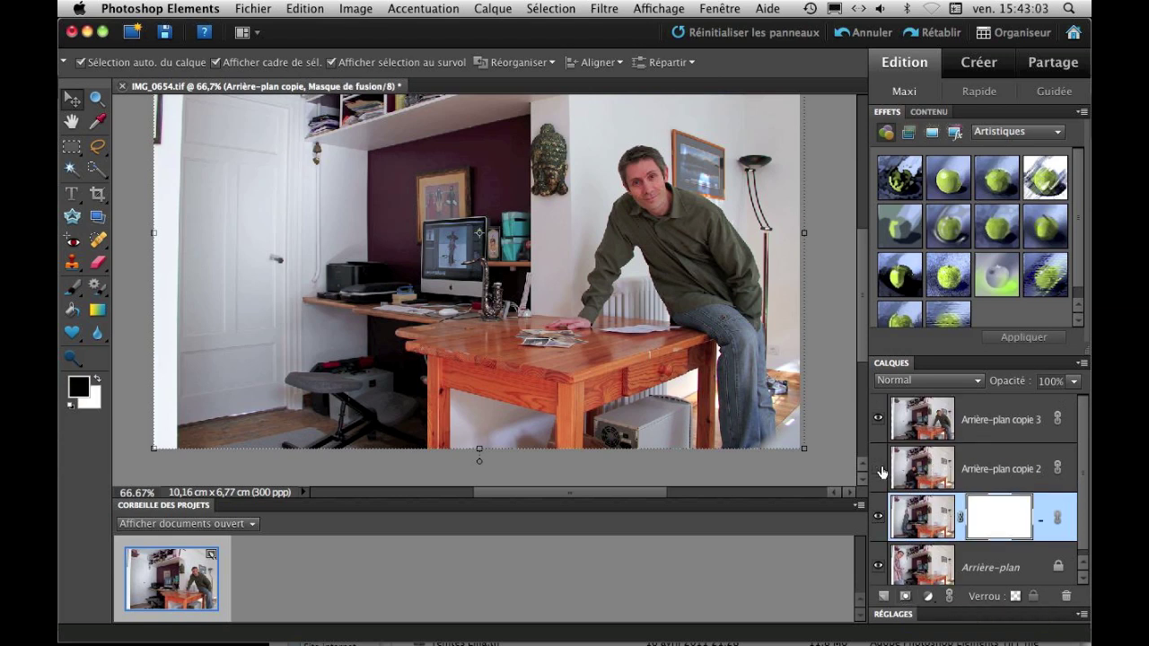
{"action": "left_click", "coordinate": [880, 419]}
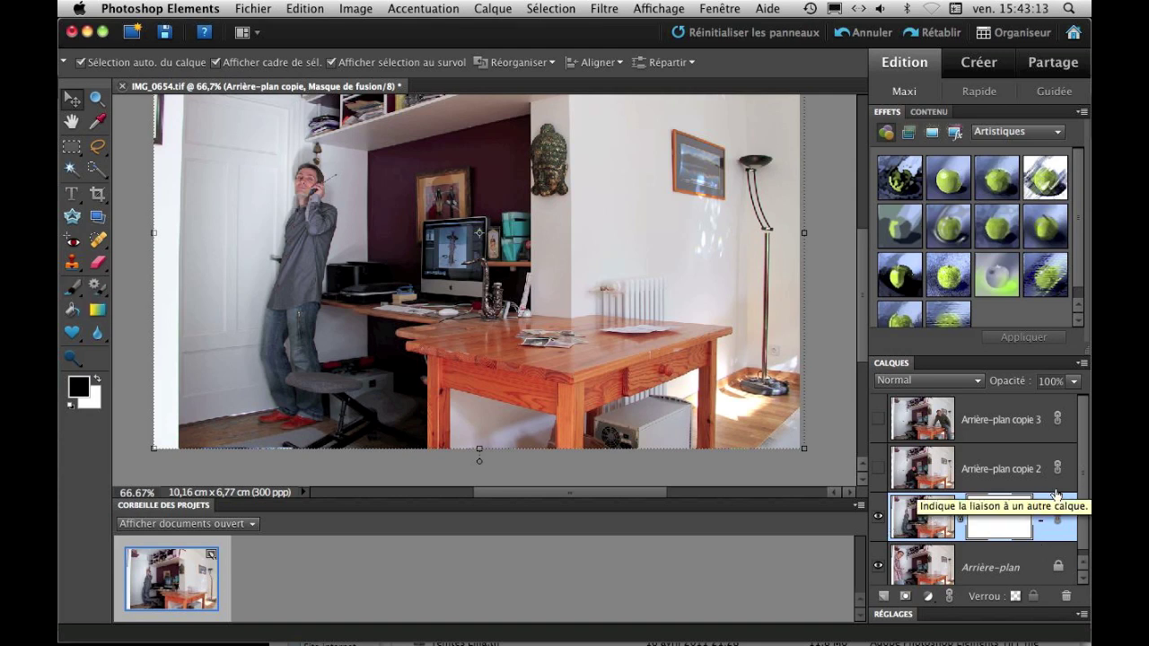
Paint black on the Arrière-plan copie mask with a 65 px soft brush to reveal the man in the striped shirt beside the door.
{"action": "left_click", "coordinate": [75, 294]}
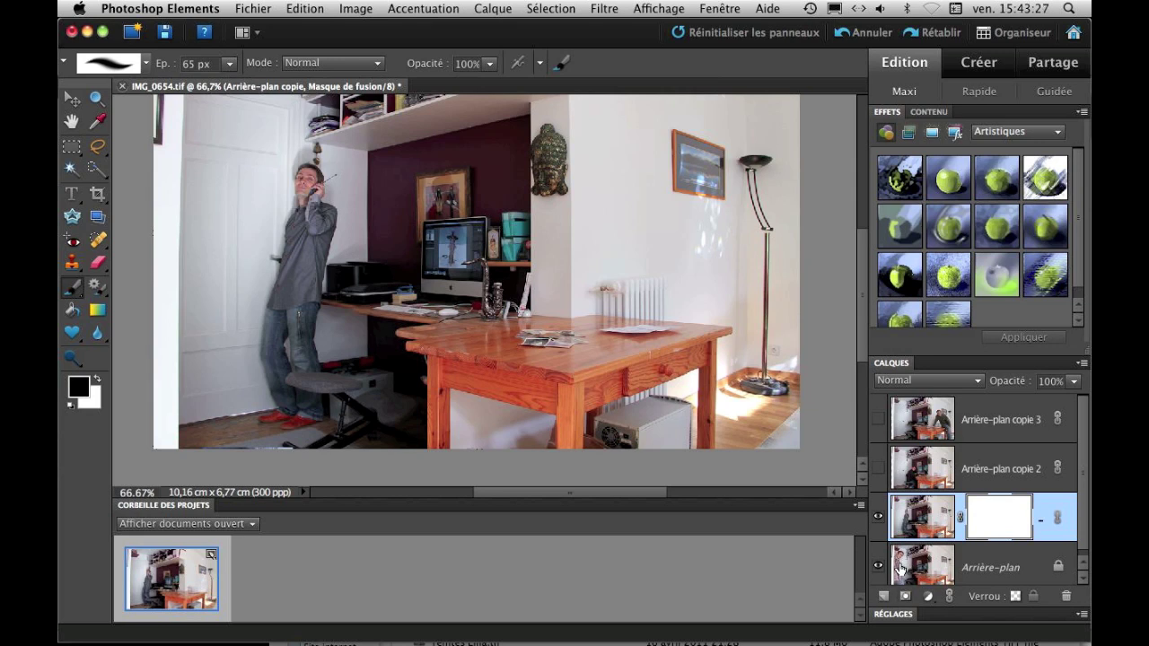
{"action": "mouse_move", "coordinate": [210, 173]}
{"action": "left_mouse_down"}
{"action": "mouse_move", "coordinate": [199, 211]}
{"action": "mouse_move", "coordinate": [192, 171]}
{"action": "mouse_move", "coordinate": [216, 135]}
{"action": "left_mouse_up"}
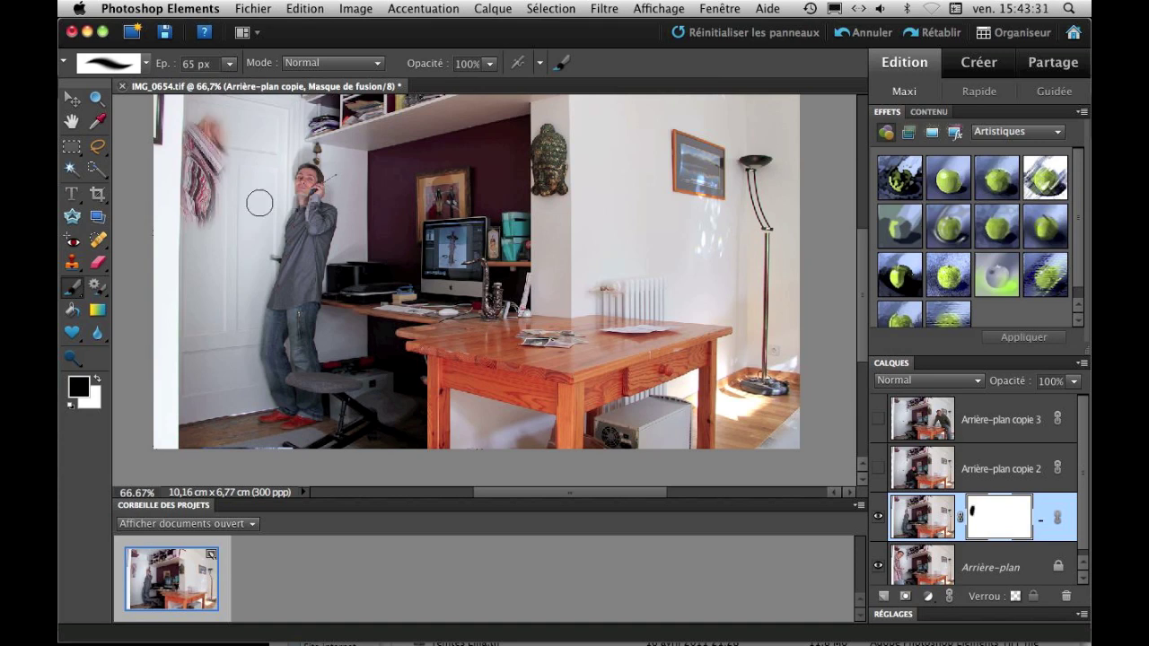
{"action": "scroll", "coordinate": [256, 200], "scroll_direction": "up", "scroll_amount": 5}
{"action": "mouse_move", "coordinate": [189, 216]}
{"action": "left_mouse_down"}
{"action": "mouse_move", "coordinate": [218, 215]}
{"action": "mouse_move", "coordinate": [223, 180]}
{"action": "mouse_move", "coordinate": [245, 165]}
{"action": "mouse_move", "coordinate": [247, 179]}
{"action": "mouse_move", "coordinate": [230, 191]}
{"action": "mouse_move", "coordinate": [253, 176]}
{"action": "mouse_move", "coordinate": [256, 215]}
{"action": "mouse_move", "coordinate": [202, 333]}
{"action": "mouse_move", "coordinate": [182, 338]}
{"action": "mouse_move", "coordinate": [186, 461]}
{"action": "mouse_move", "coordinate": [237, 271]}
{"action": "mouse_move", "coordinate": [186, 267]}
{"action": "mouse_move", "coordinate": [180, 244]}
{"action": "mouse_move", "coordinate": [234, 190]}
{"action": "mouse_move", "coordinate": [252, 202]}
{"action": "mouse_move", "coordinate": [218, 259]}
{"action": "mouse_move", "coordinate": [244, 365]}
{"action": "mouse_move", "coordinate": [226, 359]}
{"action": "mouse_move", "coordinate": [237, 405]}
{"action": "mouse_move", "coordinate": [227, 467]}
{"action": "mouse_move", "coordinate": [211, 475]}
{"action": "mouse_move", "coordinate": [178, 425]}
{"action": "mouse_move", "coordinate": [180, 460]}
{"action": "mouse_move", "coordinate": [186, 392]}
{"action": "mouse_move", "coordinate": [210, 455]}
{"action": "mouse_move", "coordinate": [228, 473]}
{"action": "mouse_move", "coordinate": [221, 451]}
{"action": "mouse_move", "coordinate": [248, 463]}
{"action": "mouse_move", "coordinate": [237, 424]}
{"action": "mouse_move", "coordinate": [256, 474]}
{"action": "left_mouse_up"}
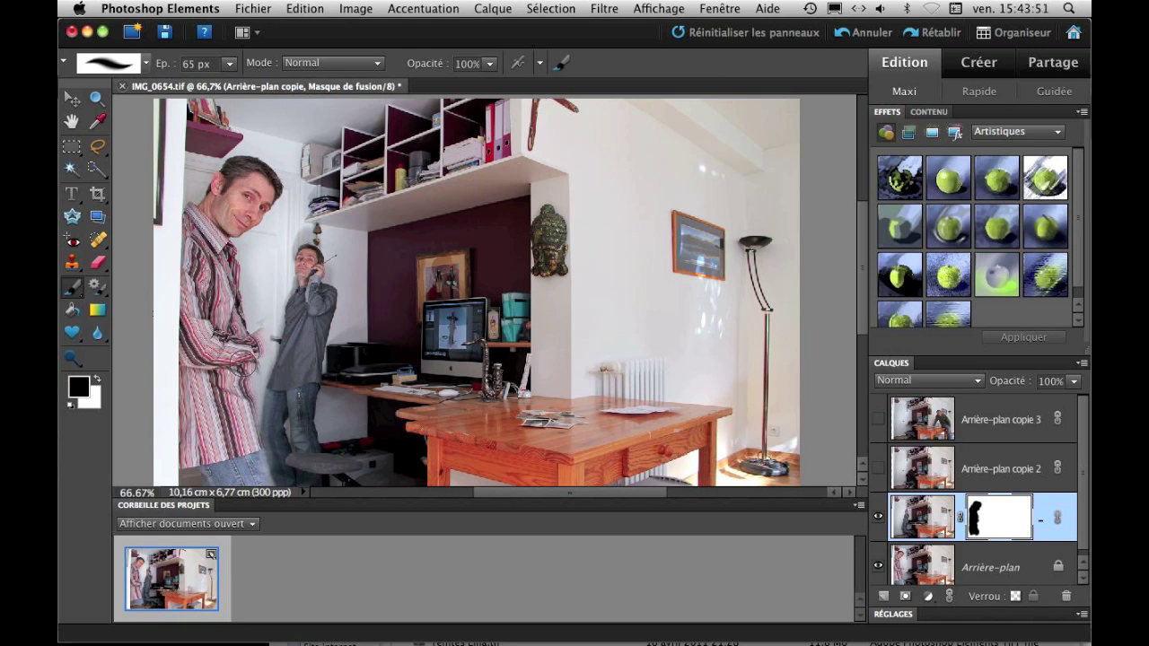
Switch the brush to the soft 27 px preset for finer work on the mask.
{"action": "right_click", "coordinate": [243, 354]}
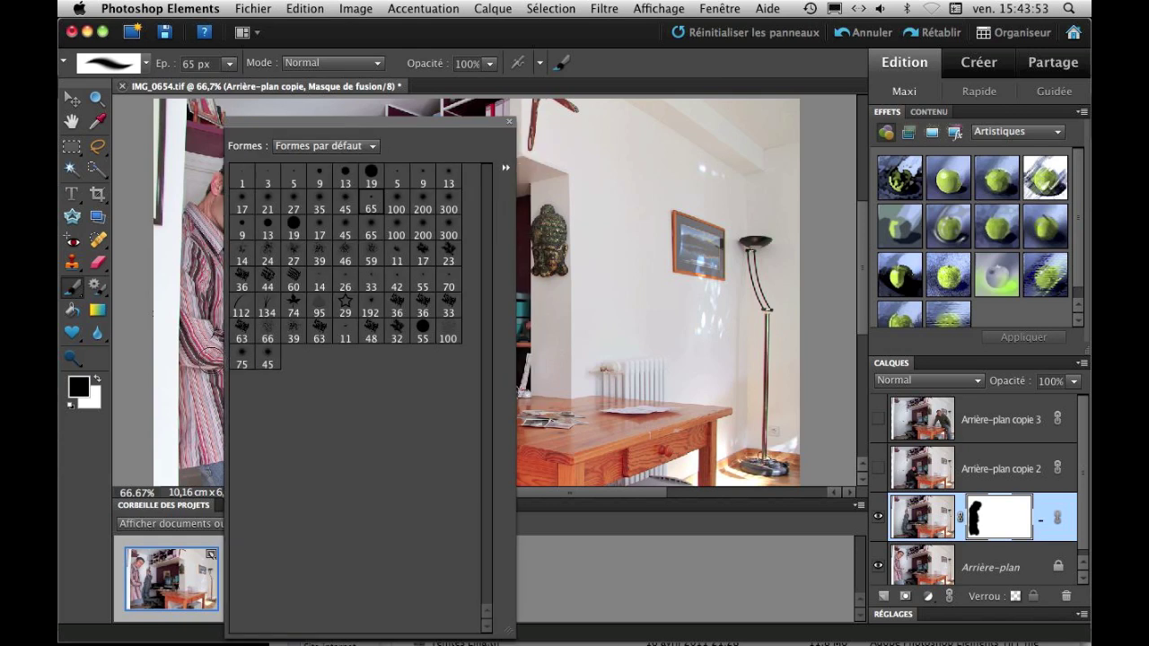
{"action": "right_click", "coordinate": [616, 215]}
{"action": "right_click", "coordinate": [397, 248]}
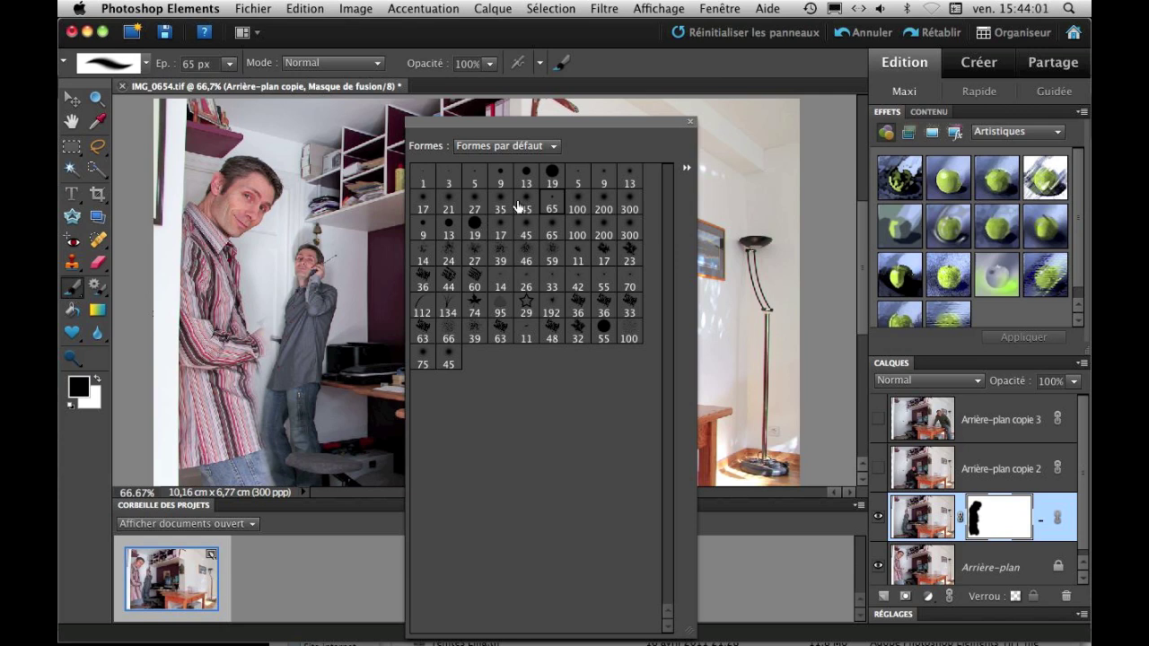
{"action": "left_click", "coordinate": [474, 208]}
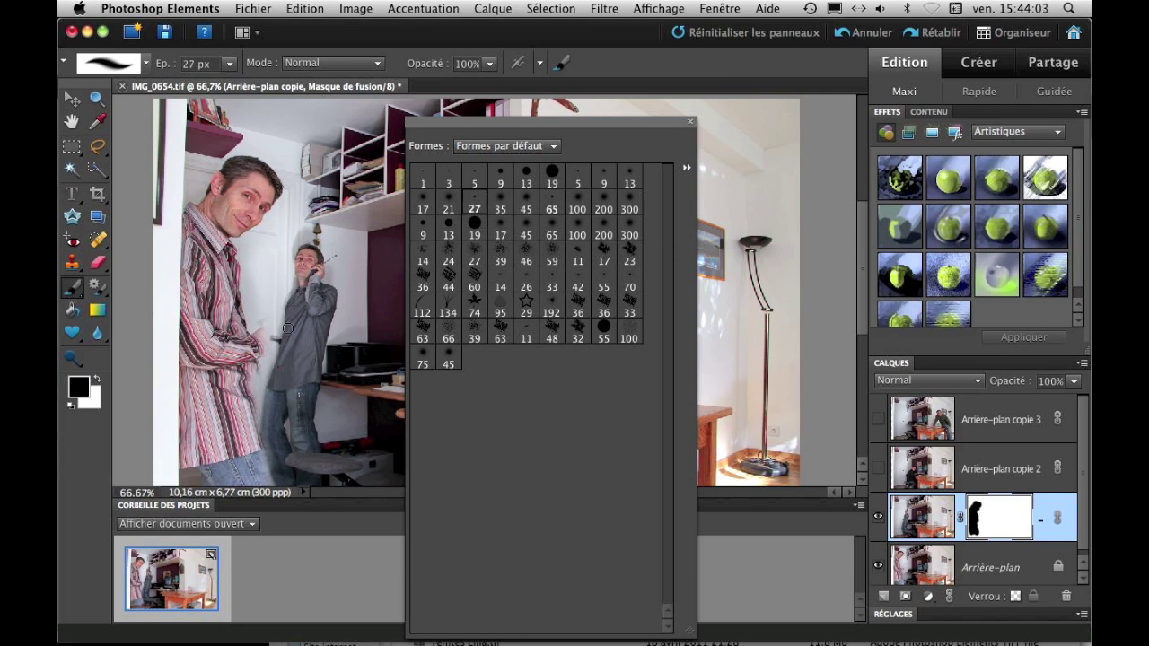
{"action": "left_click", "coordinate": [228, 350]}
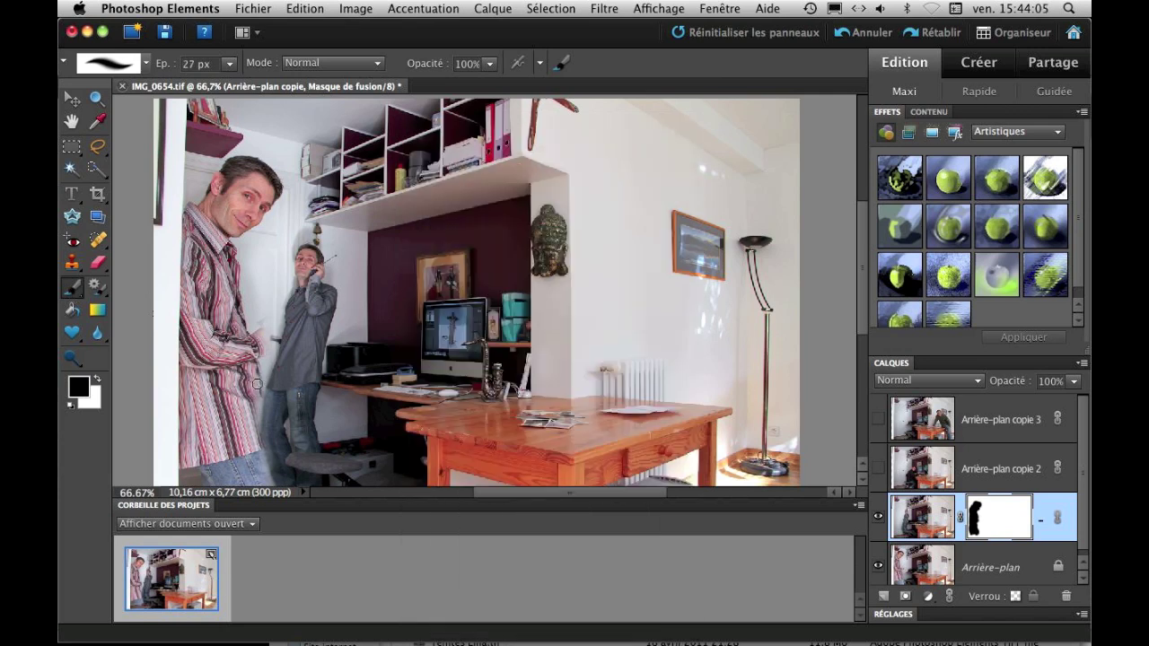
Paint black on the Arrière-plan copie mask with the 27 px brush to reveal the striped-shirt man's jeans, hand and sheet of paper.
{"action": "left_click_drag", "start_coordinate": [259, 403], "coordinate": [259, 394]}
{"action": "left_click_drag", "start_coordinate": [258, 459], "coordinate": [265, 478]}
{"action": "left_click_drag", "start_coordinate": [229, 361], "coordinate": [223, 281]}
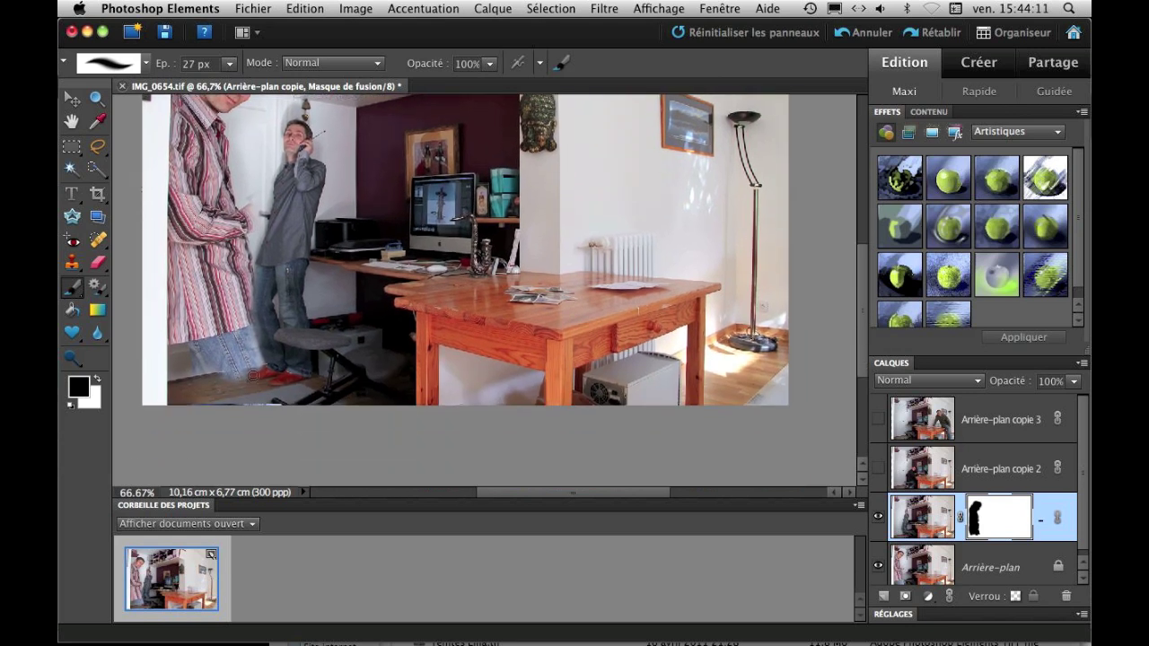
{"action": "mouse_move", "coordinate": [198, 362]}
{"action": "left_mouse_down"}
{"action": "mouse_move", "coordinate": [207, 422]}
{"action": "mouse_move", "coordinate": [257, 419]}
{"action": "mouse_move", "coordinate": [257, 373]}
{"action": "mouse_move", "coordinate": [266, 393]}
{"action": "mouse_move", "coordinate": [271, 368]}
{"action": "mouse_move", "coordinate": [282, 393]}
{"action": "mouse_move", "coordinate": [242, 332]}
{"action": "mouse_move", "coordinate": [267, 378]}
{"action": "mouse_move", "coordinate": [248, 273]}
{"action": "left_mouse_up"}
{"action": "mouse_move", "coordinate": [249, 211]}
{"action": "left_mouse_down"}
{"action": "mouse_move", "coordinate": [253, 228]}
{"action": "mouse_move", "coordinate": [266, 189]}
{"action": "mouse_move", "coordinate": [284, 186]}
{"action": "mouse_move", "coordinate": [326, 142]}
{"action": "mouse_move", "coordinate": [308, 158]}
{"action": "left_mouse_up"}
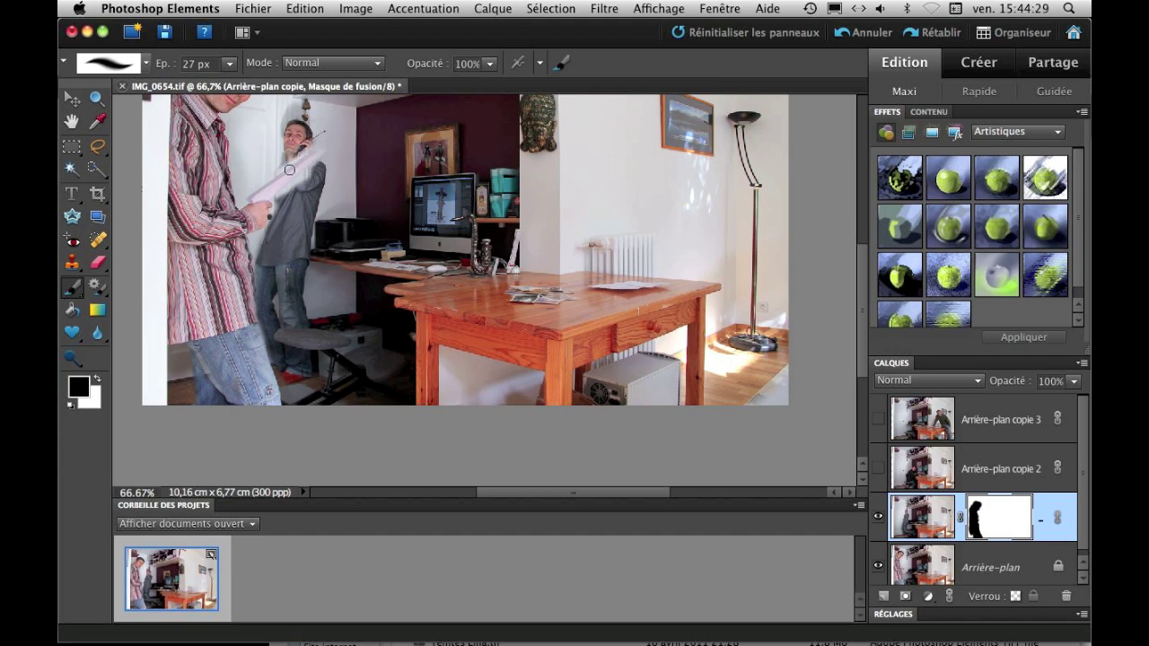
Paint white on the Arrière-plan copie mask with the soft 9 px brush to restore the grey shirt and sleeve below the paper's edge.
{"action": "key", "text": "super+equal"}
{"action": "key", "text": "super+equal"}
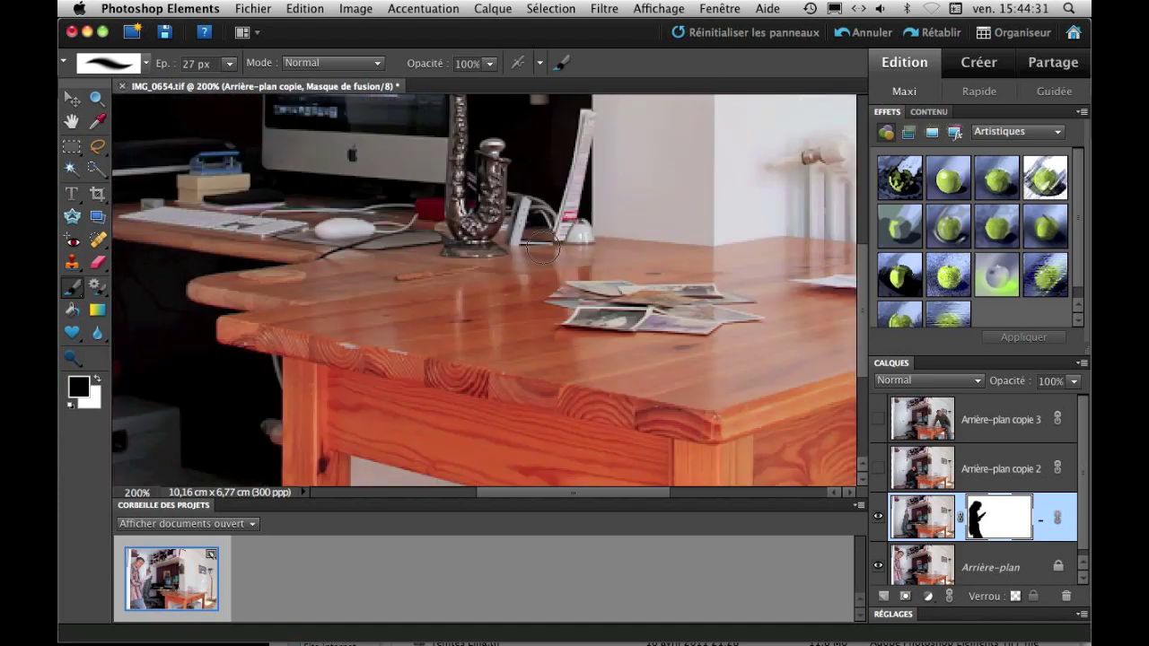
{"action": "left_click_drag", "start_coordinate": [498, 264], "coordinate": [707, 397]}
{"action": "scroll", "coordinate": [707, 397], "scroll_direction": "up", "scroll_amount": 3}
{"action": "scroll", "coordinate": [706, 397], "scroll_direction": "left", "scroll_amount": 4}
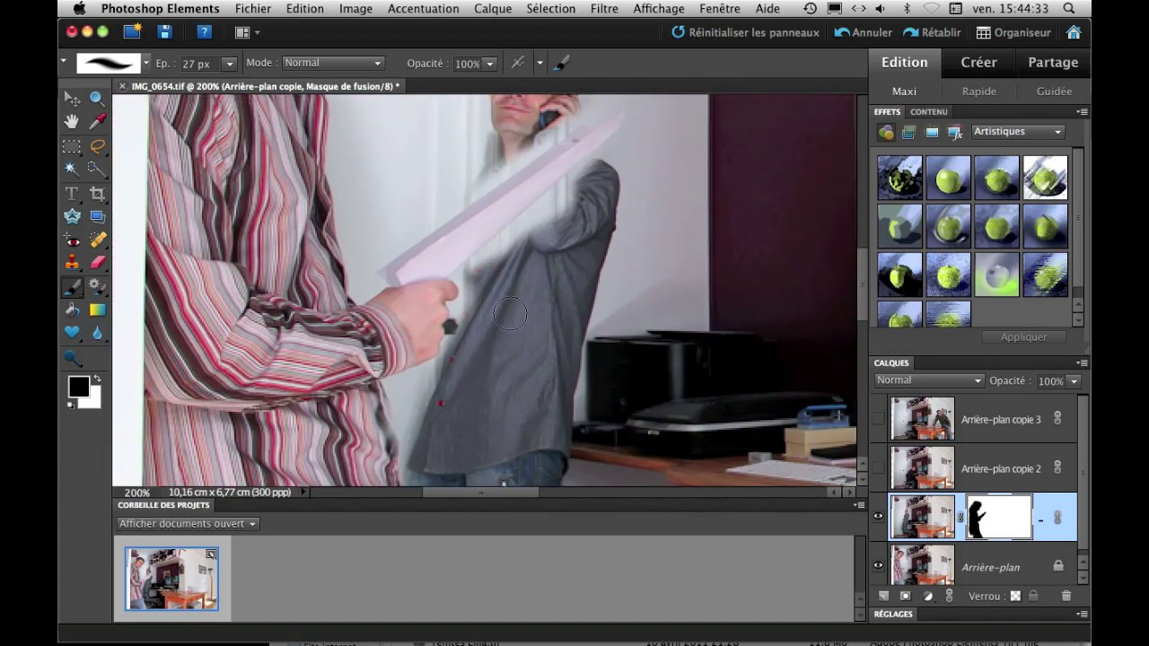
{"action": "left_click", "coordinate": [98, 381]}
{"action": "left_click", "coordinate": [98, 380]}
{"action": "left_click", "coordinate": [98, 381]}
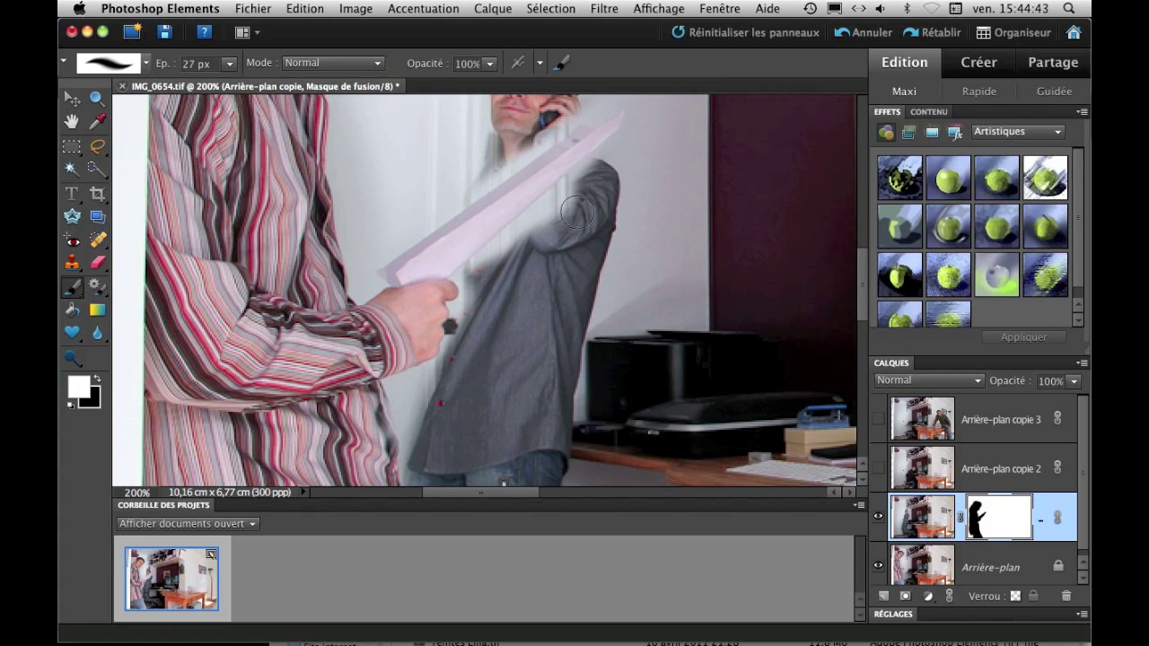
{"action": "right_click", "coordinate": [528, 234]}
{"action": "left_click", "coordinate": [734, 178]}
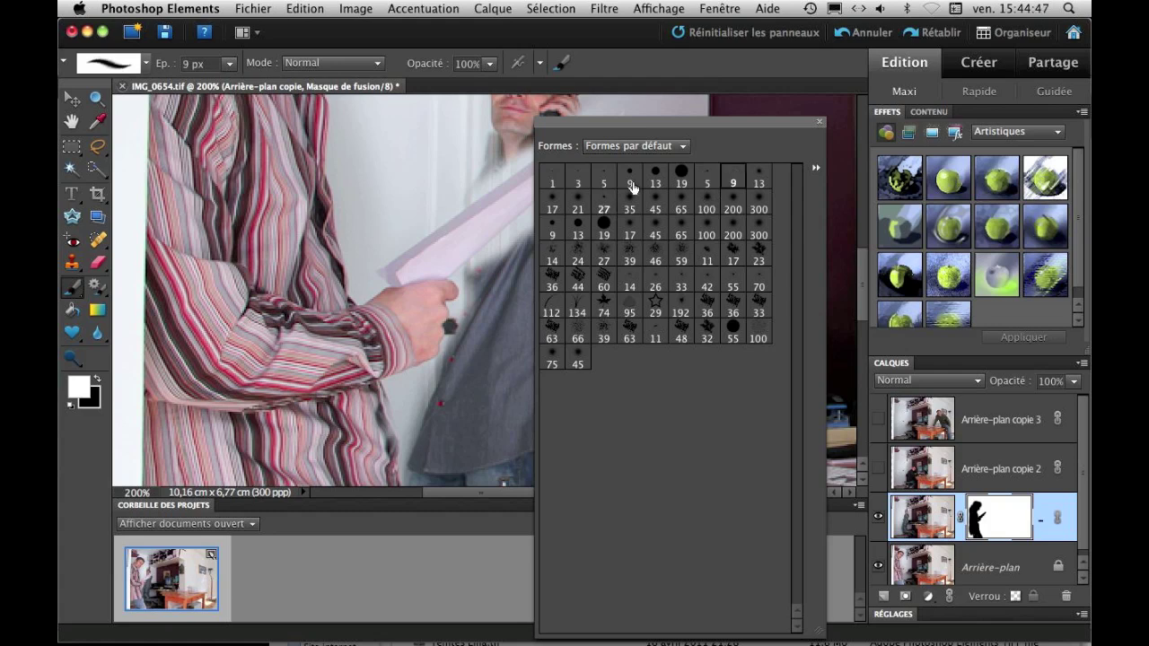
{"action": "left_click", "coordinate": [474, 267]}
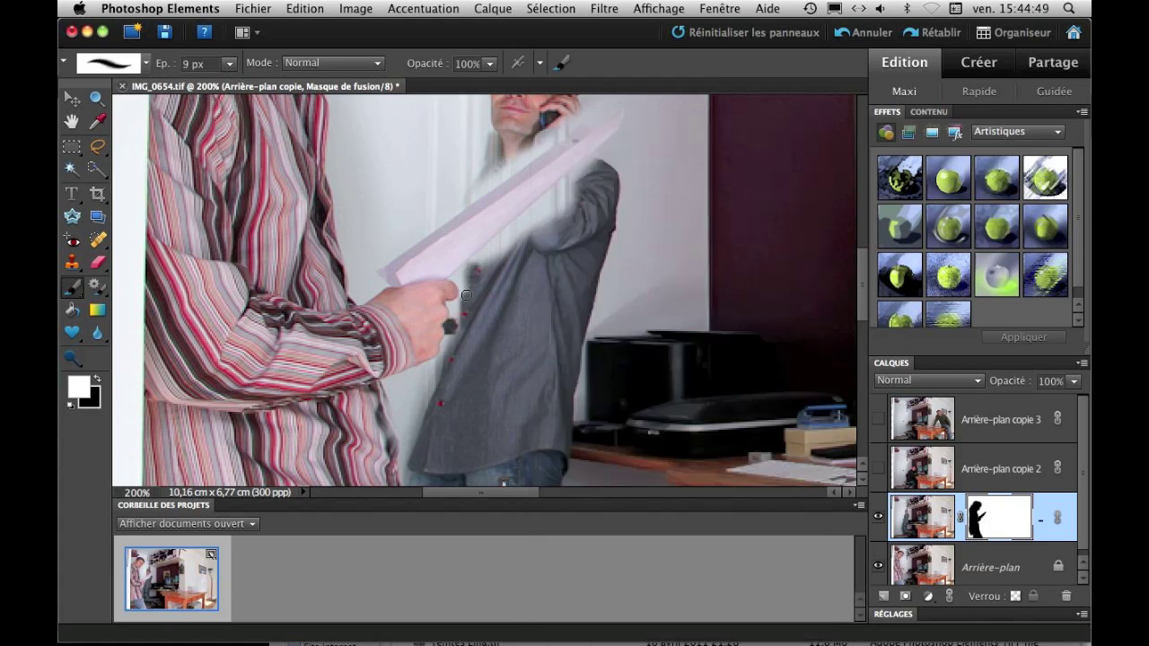
{"action": "left_click_drag", "start_coordinate": [449, 326], "coordinate": [442, 372]}
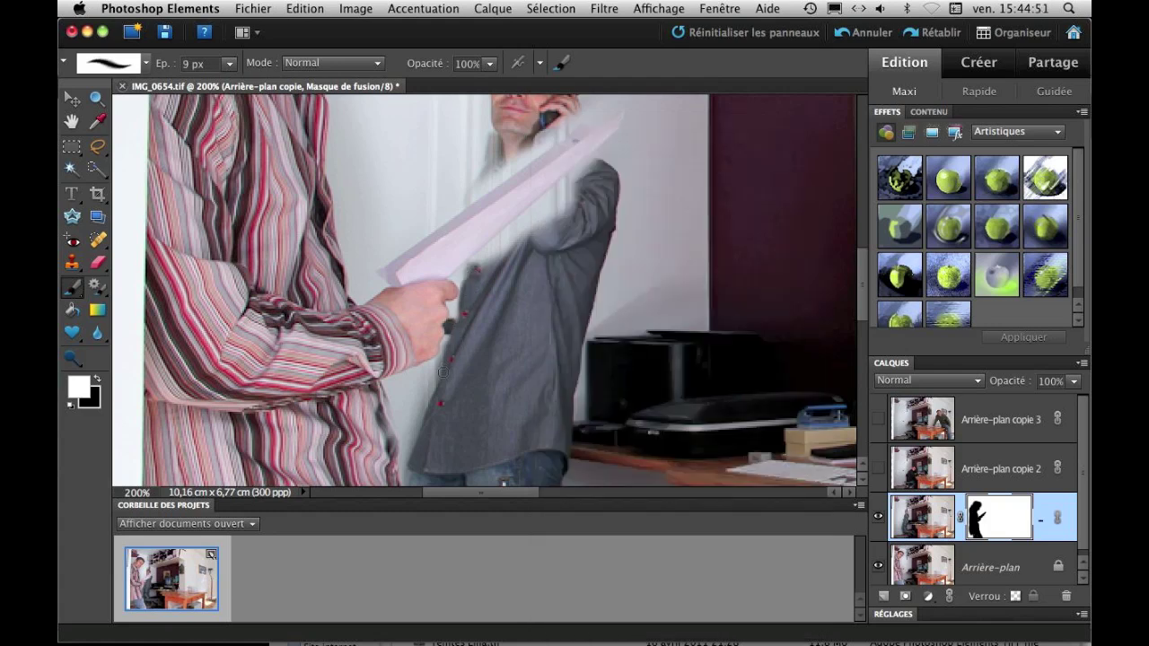
{"action": "mouse_move", "coordinate": [461, 314]}
{"action": "left_mouse_down"}
{"action": "mouse_move", "coordinate": [475, 259]}
{"action": "mouse_move", "coordinate": [474, 282]}
{"action": "mouse_move", "coordinate": [566, 242]}
{"action": "mouse_move", "coordinate": [575, 207]}
{"action": "mouse_move", "coordinate": [600, 185]}
{"action": "mouse_move", "coordinate": [519, 248]}
{"action": "mouse_move", "coordinate": [480, 261]}
{"action": "left_mouse_up"}
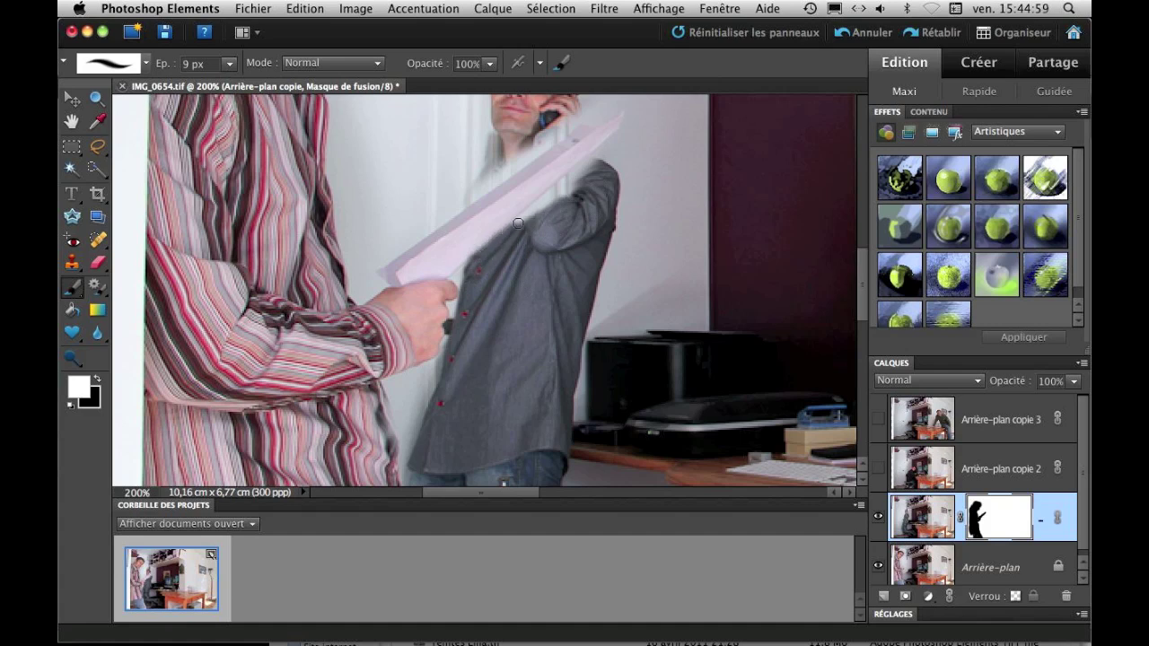
{"action": "mouse_move", "coordinate": [542, 201]}
{"action": "left_mouse_down"}
{"action": "mouse_move", "coordinate": [597, 159]}
{"action": "mouse_move", "coordinate": [535, 221]}
{"action": "mouse_move", "coordinate": [579, 191]}
{"action": "mouse_move", "coordinate": [556, 204]}
{"action": "left_mouse_up"}
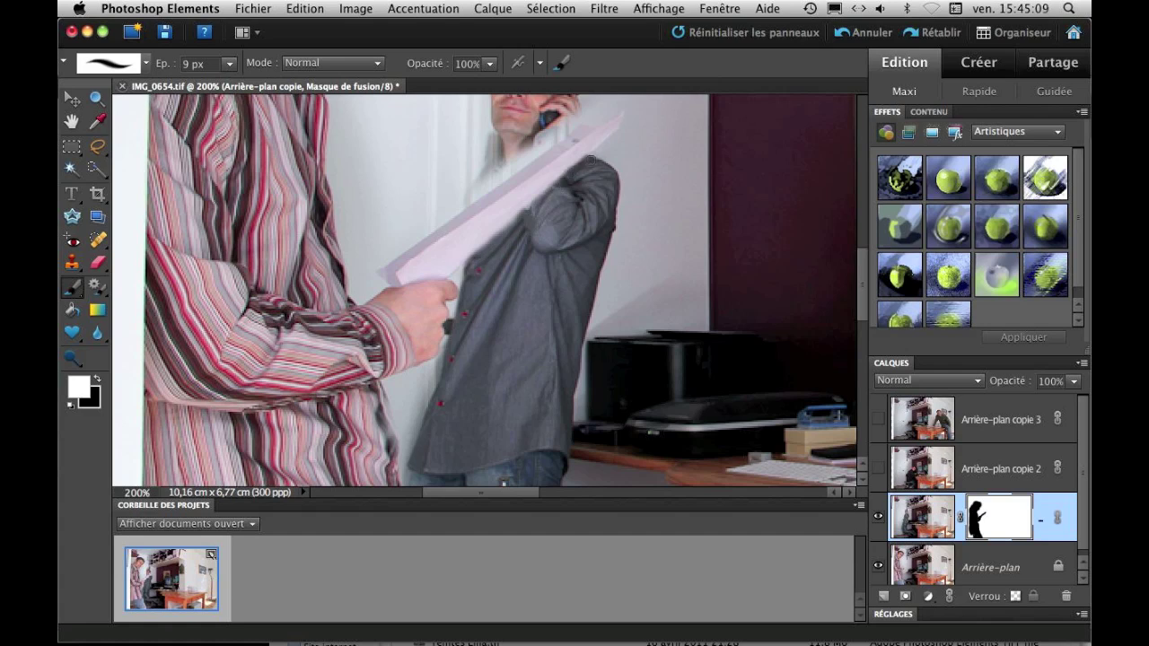
Paint white on the mask above the paper to restore the phoning man's neck, collar and the area below his hand.
{"action": "scroll", "coordinate": [559, 218], "scroll_direction": "up", "scroll_amount": 2}
{"action": "mouse_move", "coordinate": [499, 173]}
{"action": "left_mouse_down"}
{"action": "mouse_move", "coordinate": [474, 246]}
{"action": "mouse_move", "coordinate": [540, 200]}
{"action": "mouse_move", "coordinate": [508, 207]}
{"action": "mouse_move", "coordinate": [525, 183]}
{"action": "left_mouse_up"}
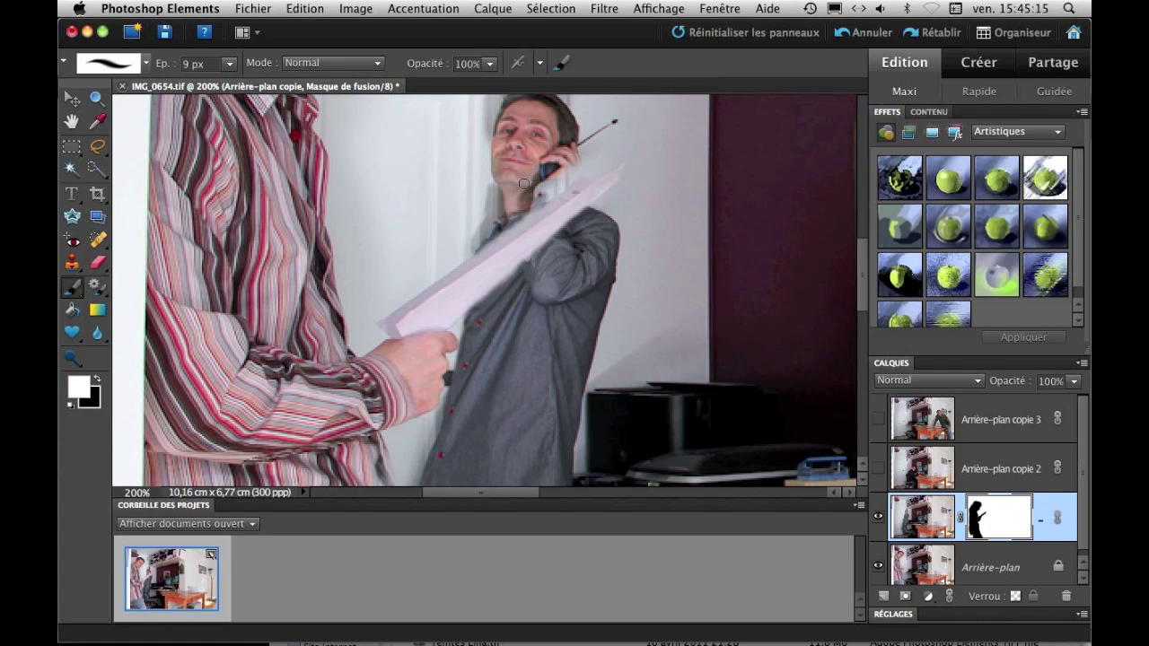
{"action": "scroll", "coordinate": [578, 212], "scroll_direction": "up", "scroll_amount": 4}
{"action": "left_click_drag", "start_coordinate": [573, 254], "coordinate": [541, 298]}
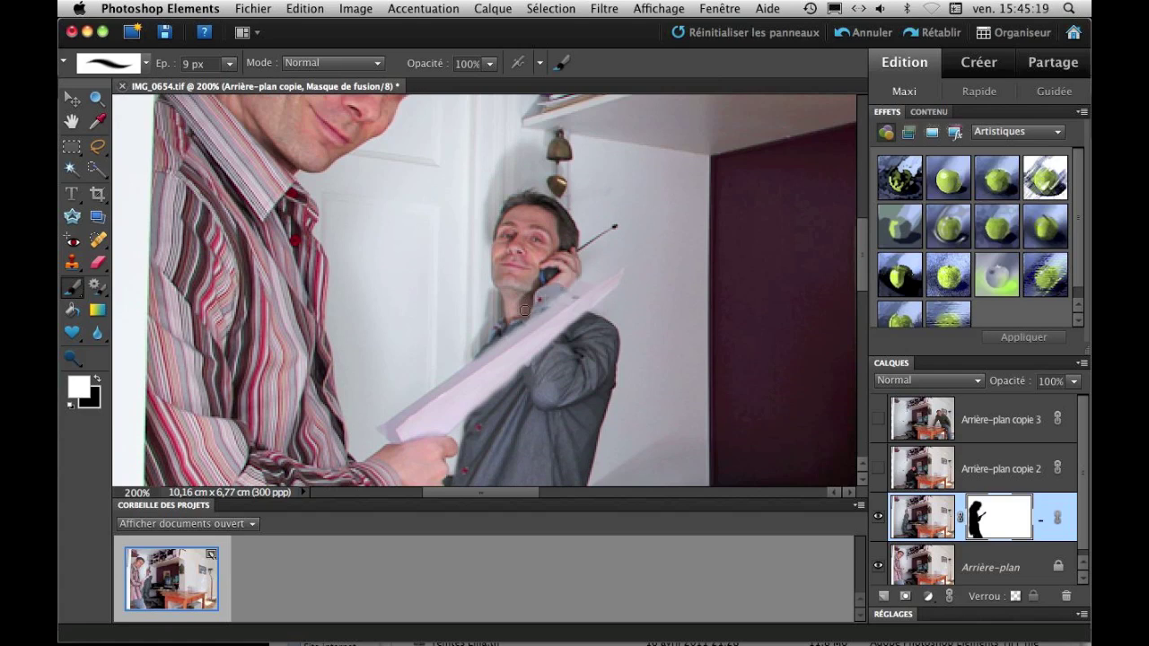
{"action": "left_click_drag", "start_coordinate": [542, 303], "coordinate": [482, 346]}
Undo the last white stroke and paint black with the 9 px brush along the striped shirt's lower edge beside the grey-shirted man's jeans.
{"action": "left_click_drag", "start_coordinate": [577, 418], "coordinate": [605, 185]}
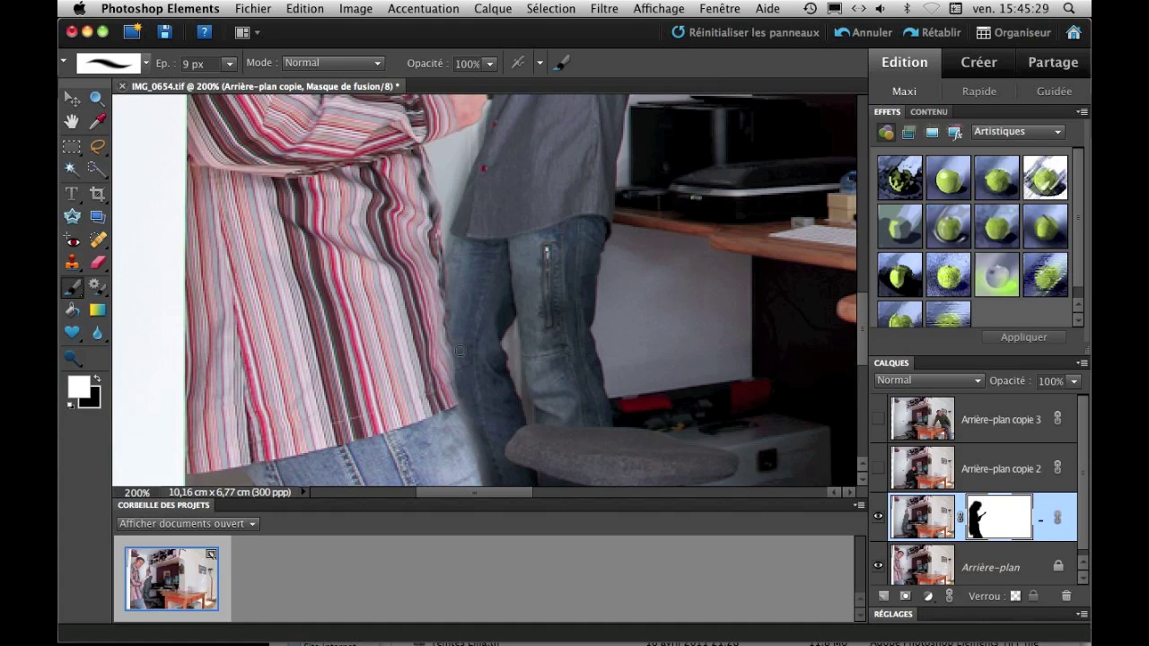
{"action": "left_click_drag", "start_coordinate": [533, 229], "coordinate": [445, 240]}
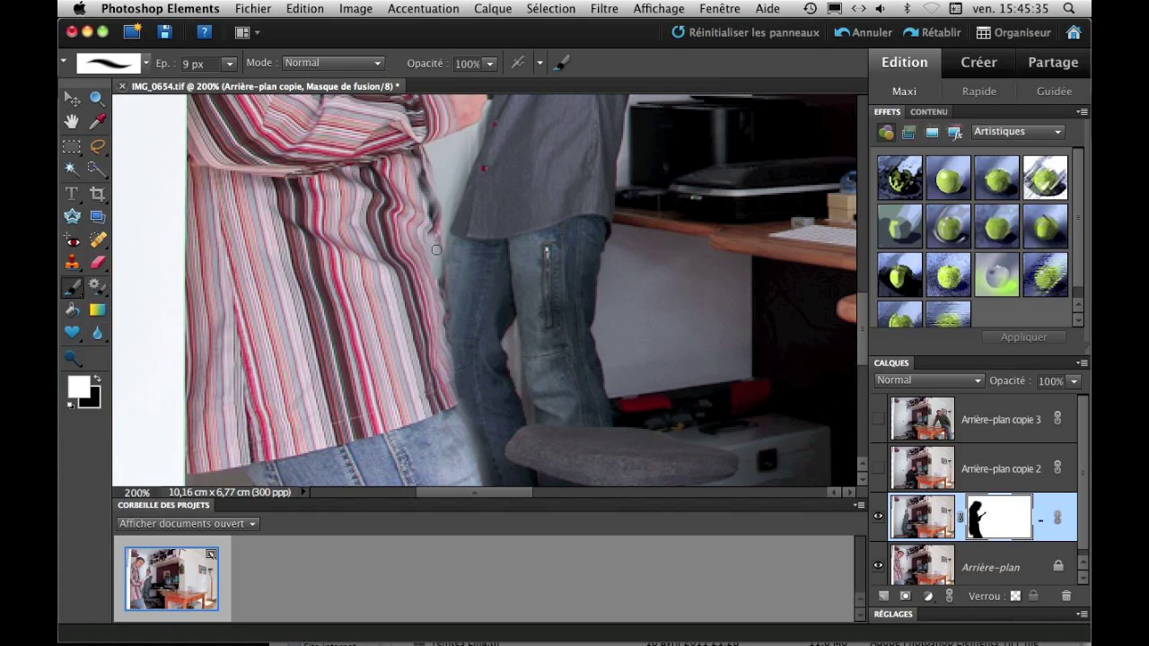
{"action": "left_click", "coordinate": [839, 34]}
{"action": "left_click", "coordinate": [96, 381]}
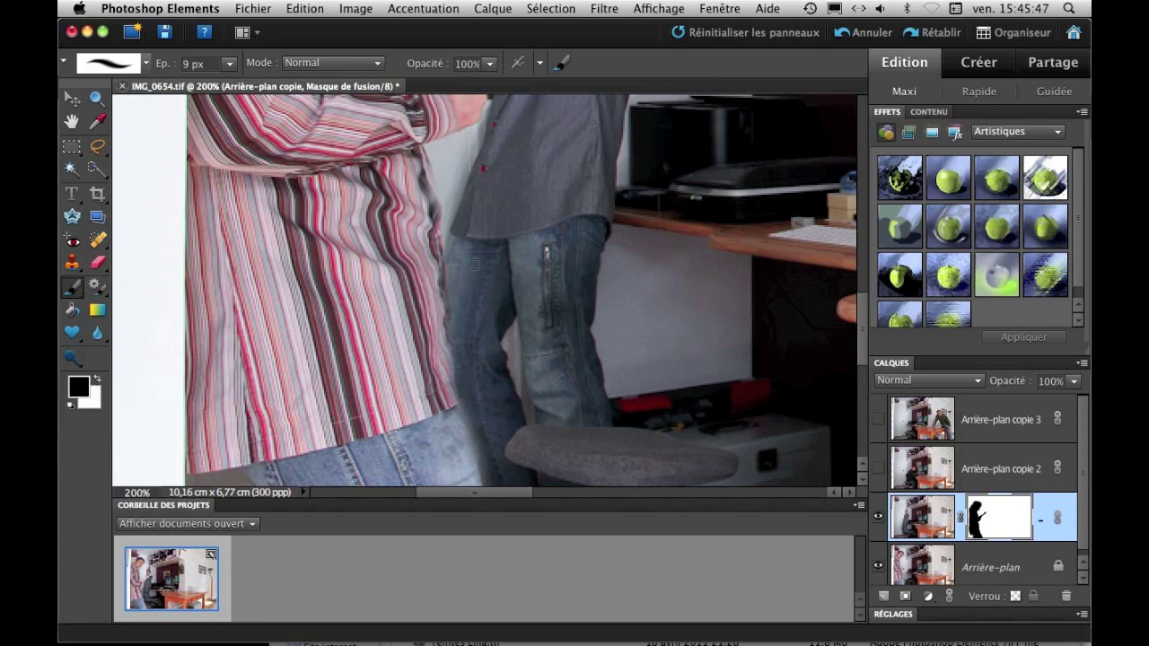
{"action": "mouse_move", "coordinate": [432, 262]}
{"action": "left_mouse_down"}
{"action": "mouse_move", "coordinate": [420, 162]}
{"action": "mouse_move", "coordinate": [439, 224]}
{"action": "mouse_move", "coordinate": [433, 263]}
{"action": "left_mouse_up"}
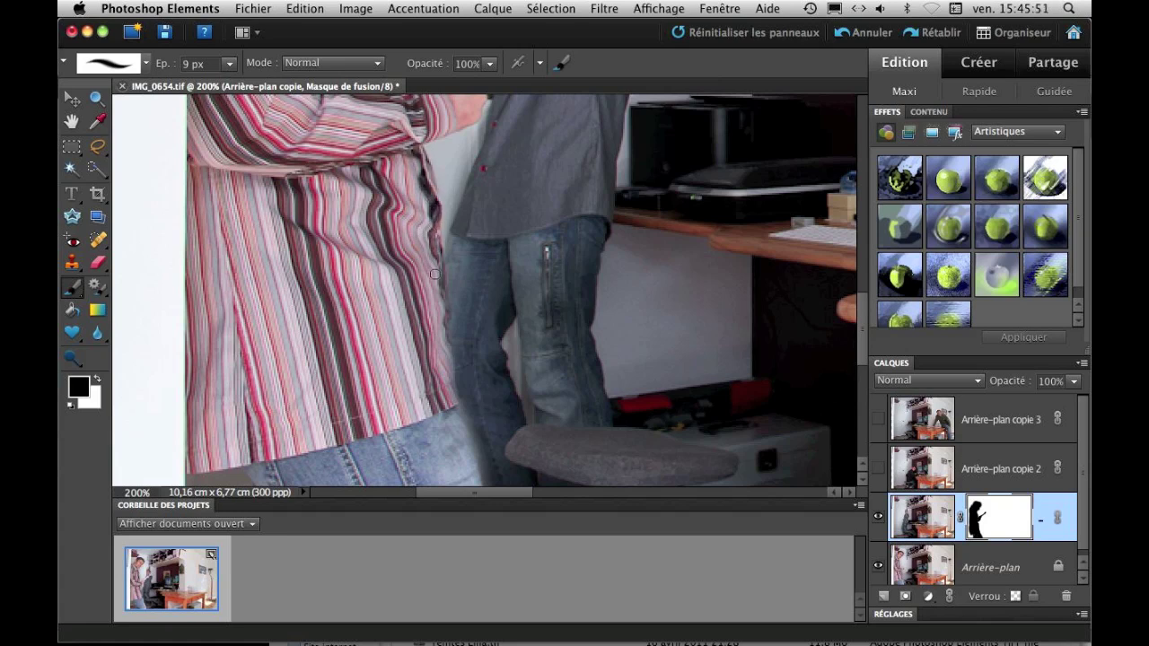
{"action": "left_click_drag", "start_coordinate": [437, 304], "coordinate": [461, 425]}
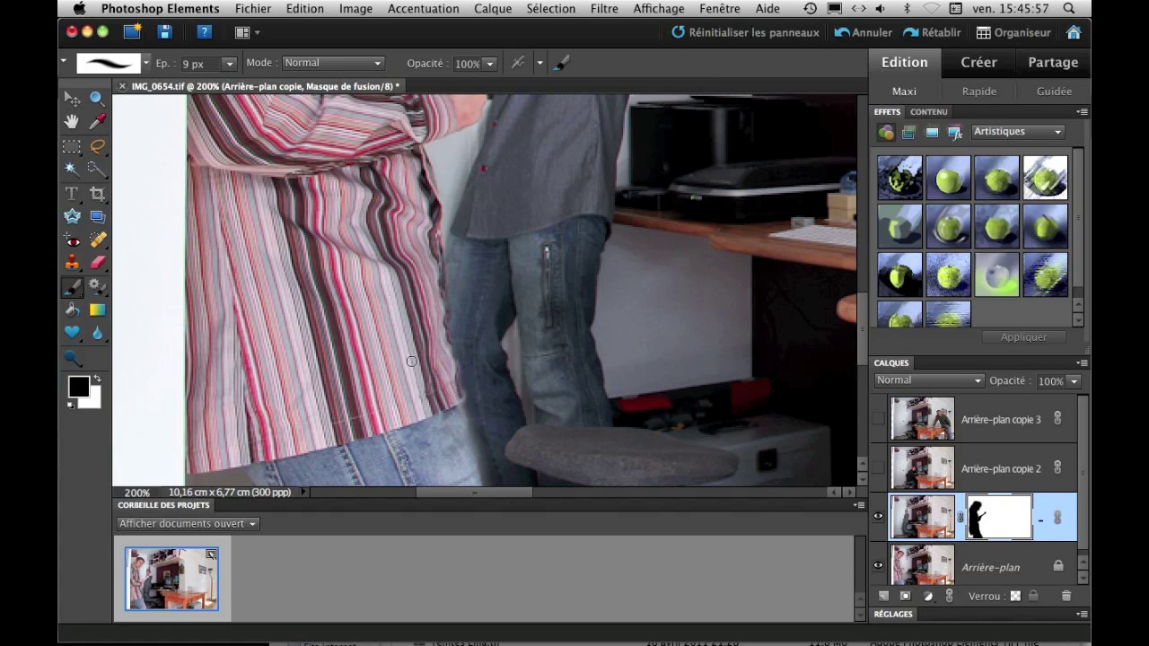
{"action": "left_click", "coordinate": [97, 381]}
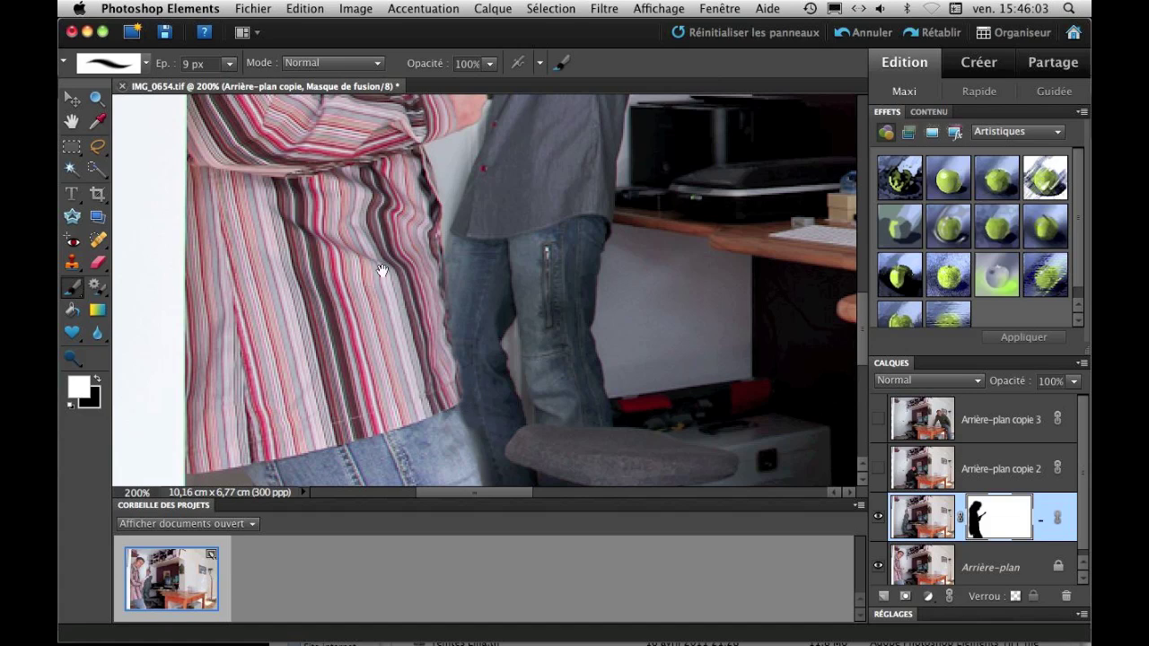
Load the Arrière-plan copie layer mask as a selection by adding the mask to the selection.
{"action": "scroll", "coordinate": [384, 271], "scroll_direction": "up", "scroll_amount": 5}
{"action": "scroll", "coordinate": [383, 272], "scroll_direction": "right", "scroll_amount": 2}
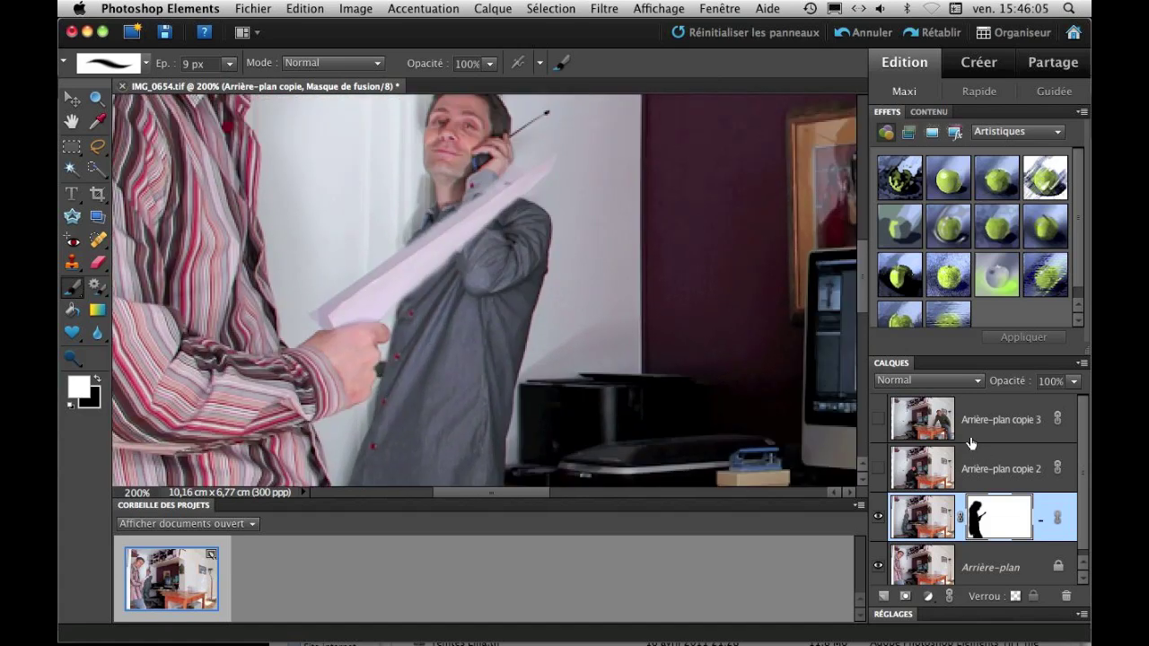
{"action": "key", "text": "super+minus"}
{"action": "key", "text": "super+minus"}
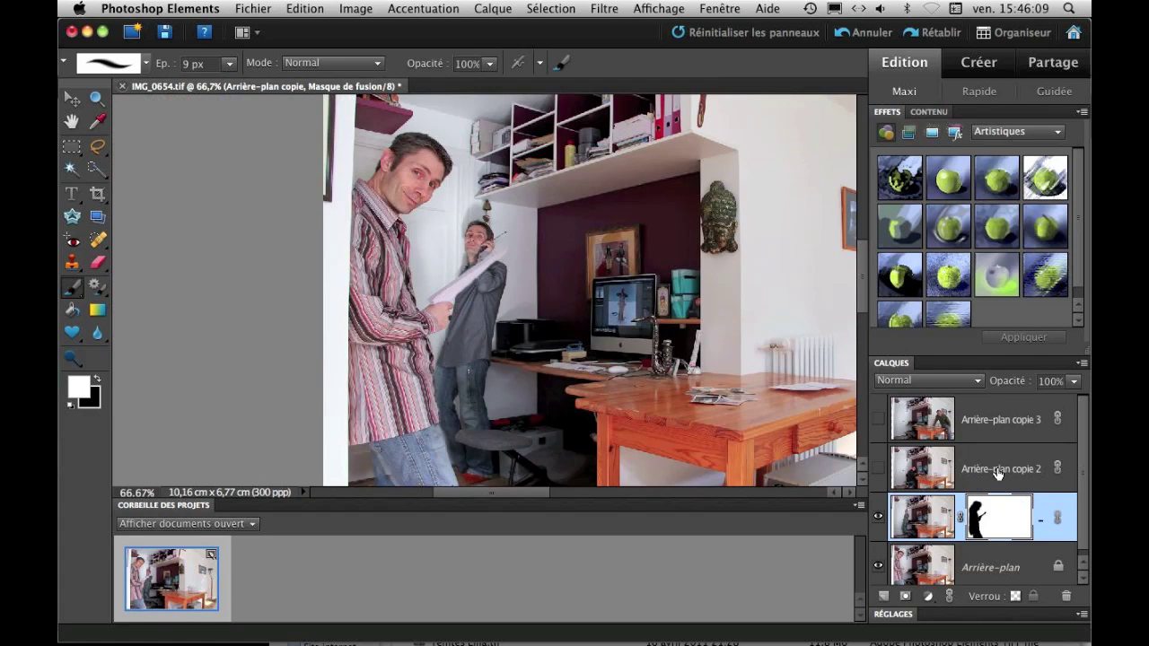
{"action": "right_click", "coordinate": [992, 523]}
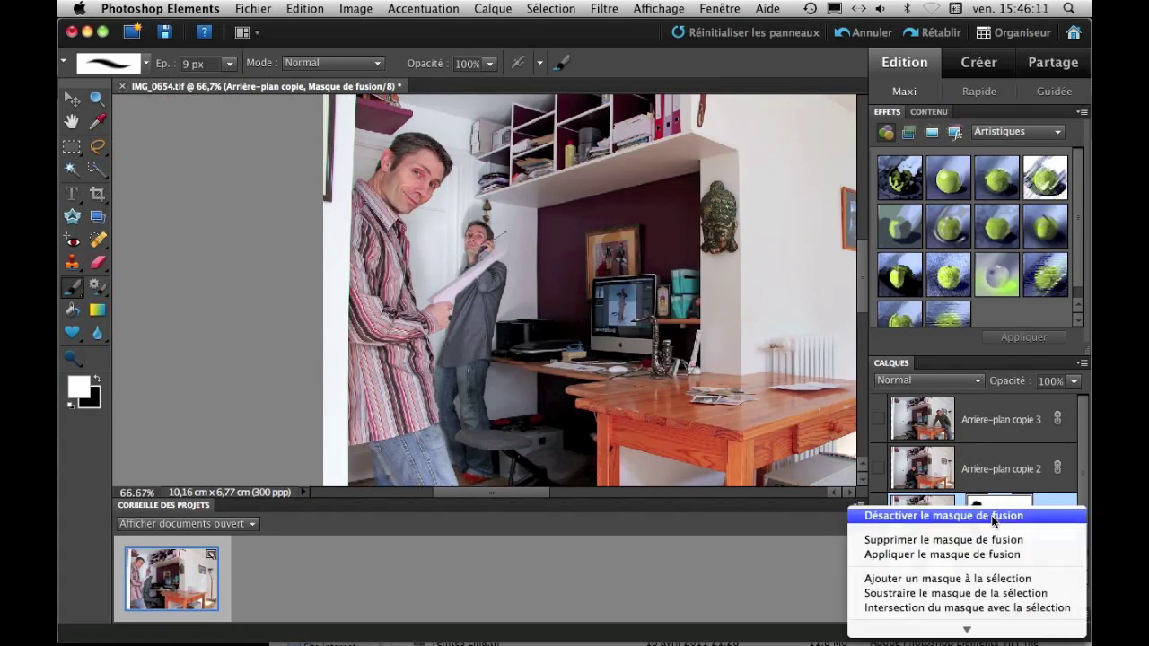
{"action": "left_click", "coordinate": [994, 508]}
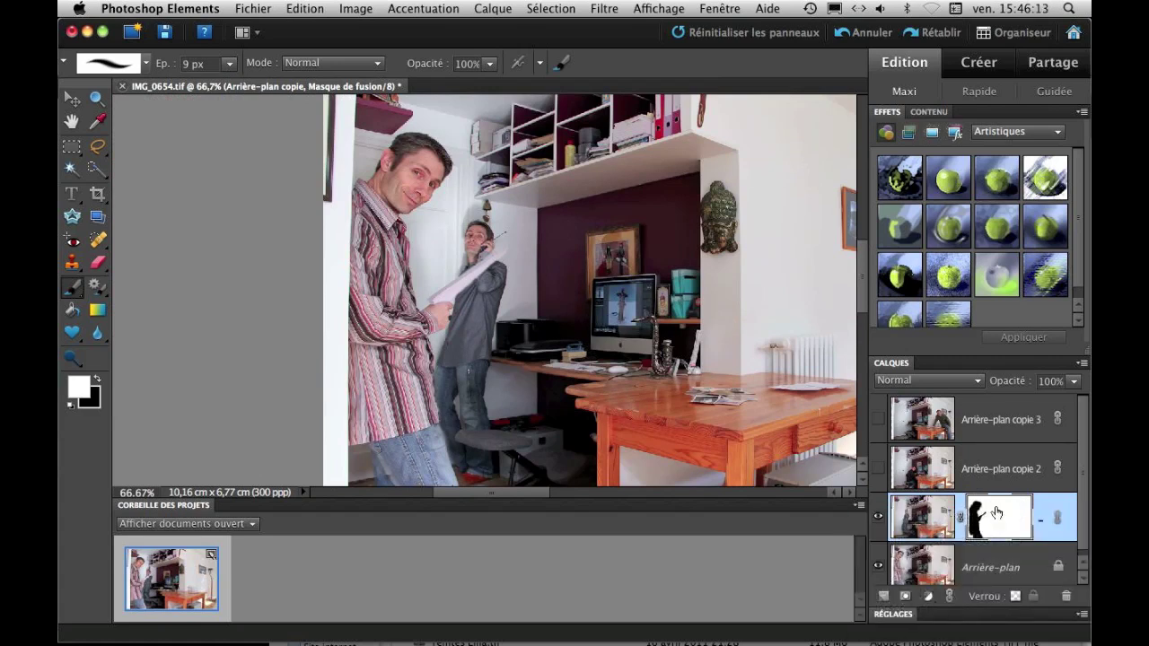
{"action": "right_click", "coordinate": [999, 509]}
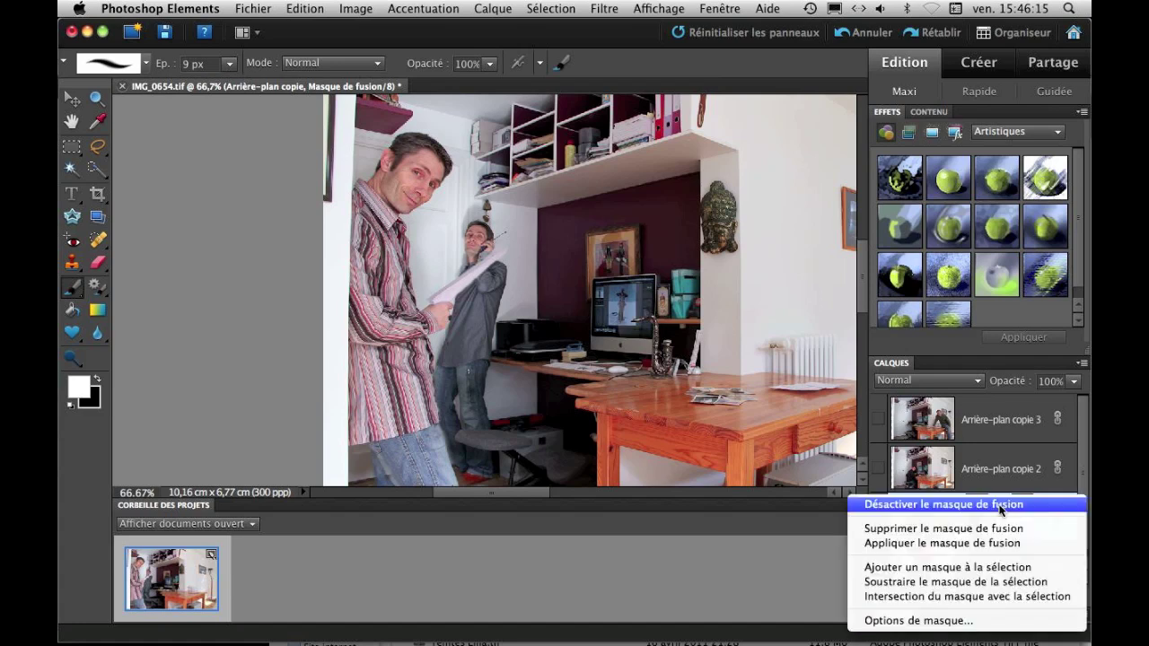
{"action": "left_click", "coordinate": [947, 568]}
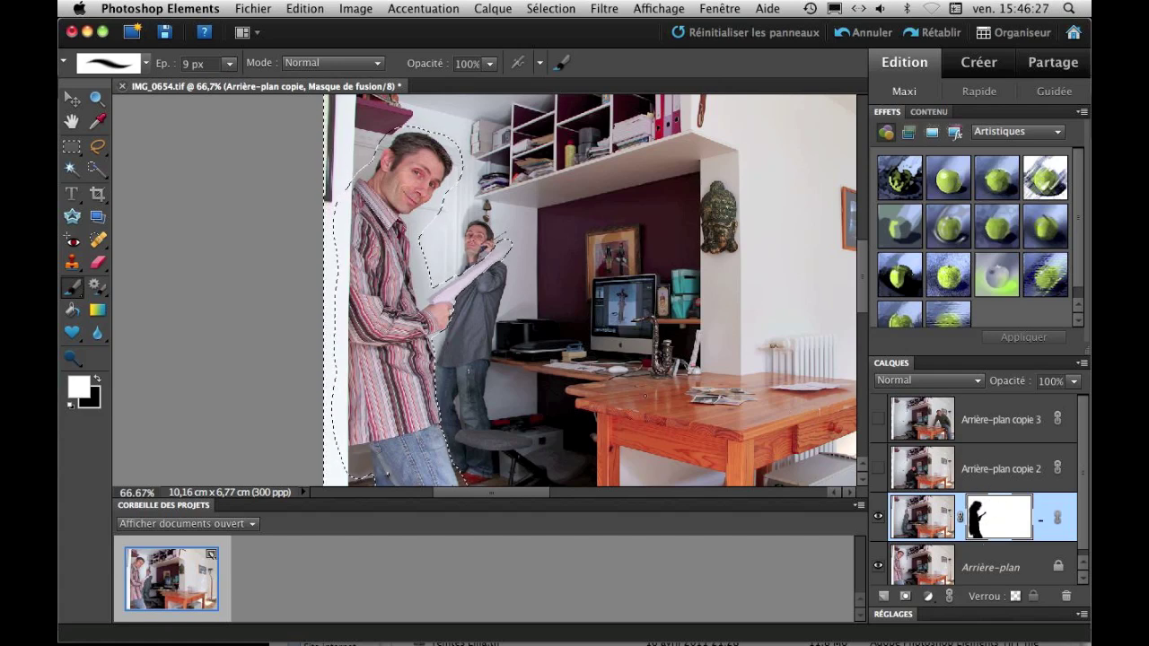
Show the Arrière-plan copie 2 layer and add a layer mask to it from the active selection.
{"action": "left_click", "coordinate": [879, 469]}
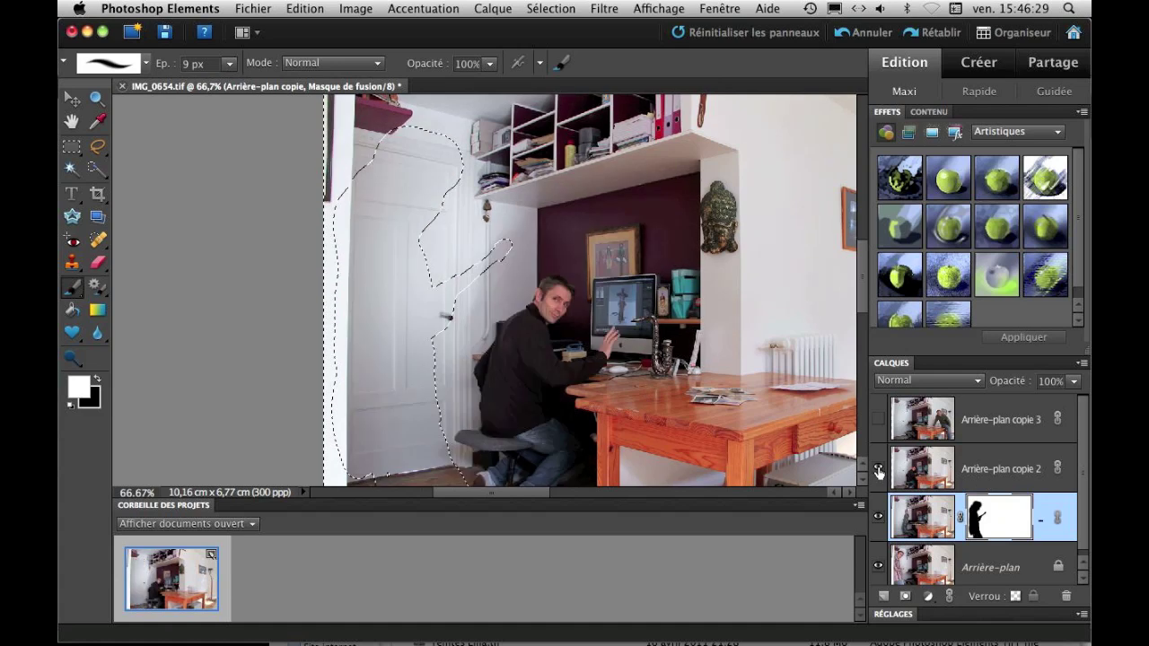
{"action": "left_click", "coordinate": [930, 470]}
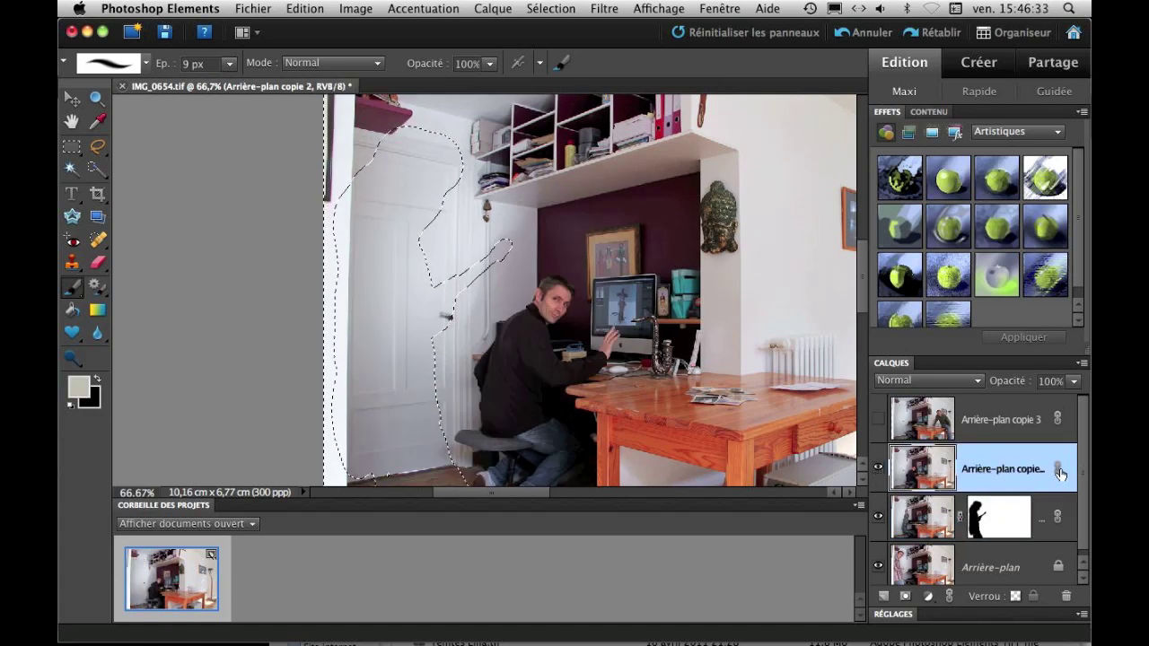
{"action": "left_click", "coordinate": [906, 597]}
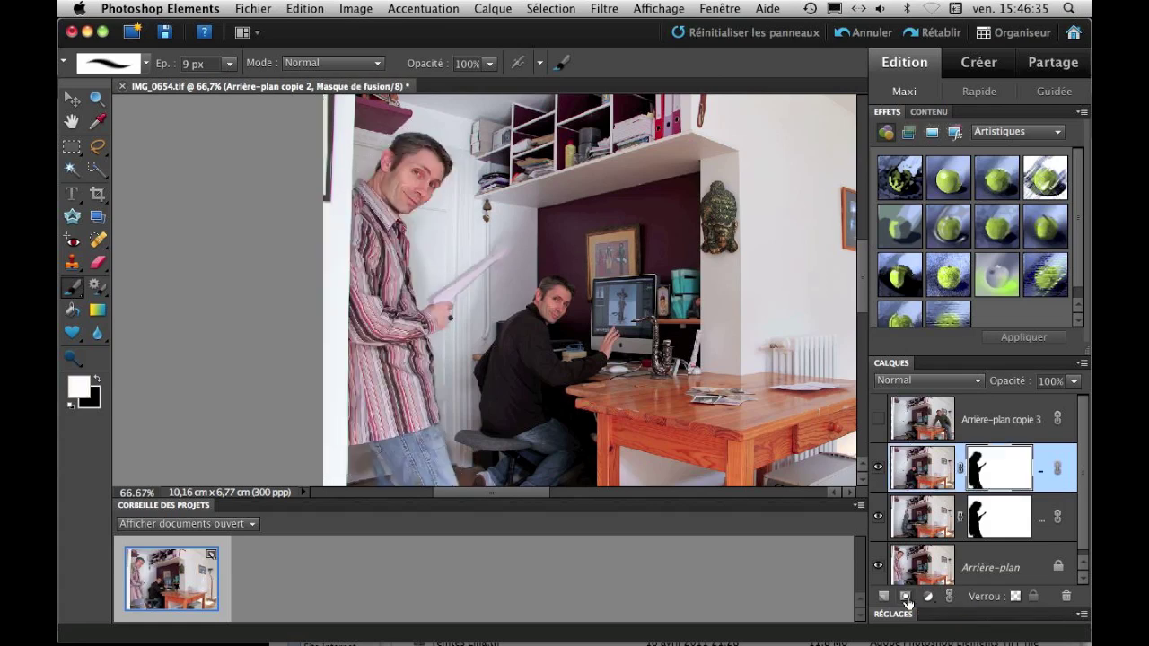
Paint black on the Arrière-plan copie 2 mask with the soft 65 px brush to reveal the phoning man in the grey shirt.
{"action": "left_click", "coordinate": [98, 382]}
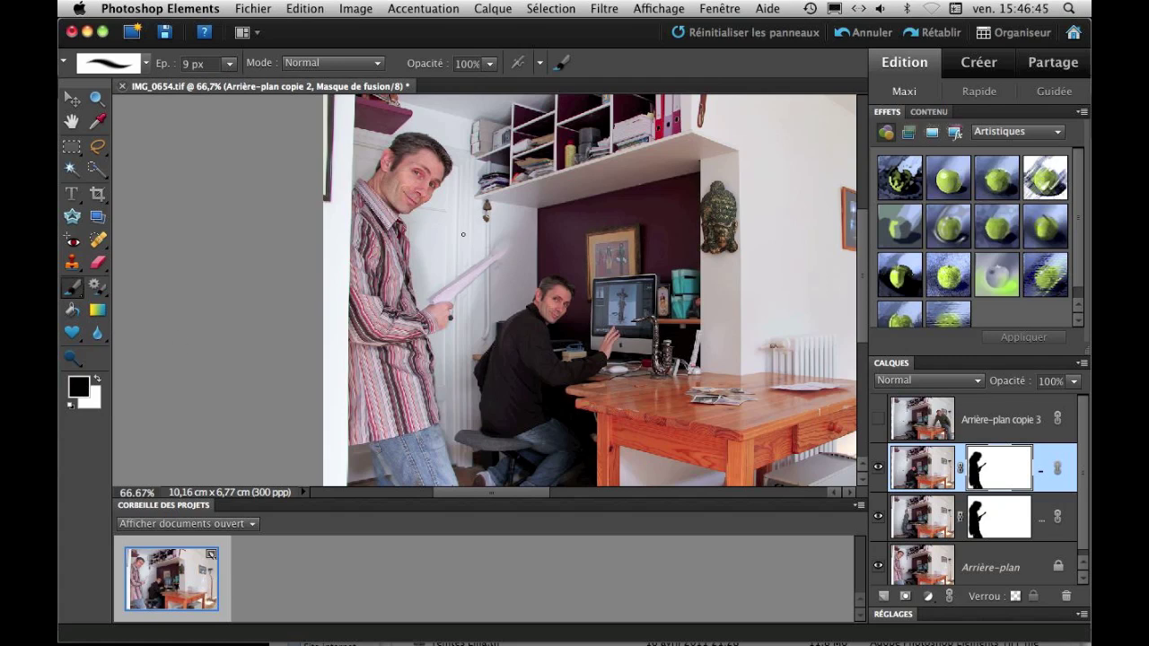
{"action": "right_click", "coordinate": [464, 234]}
{"action": "left_click", "coordinate": [618, 209]}
{"action": "left_click", "coordinate": [456, 230]}
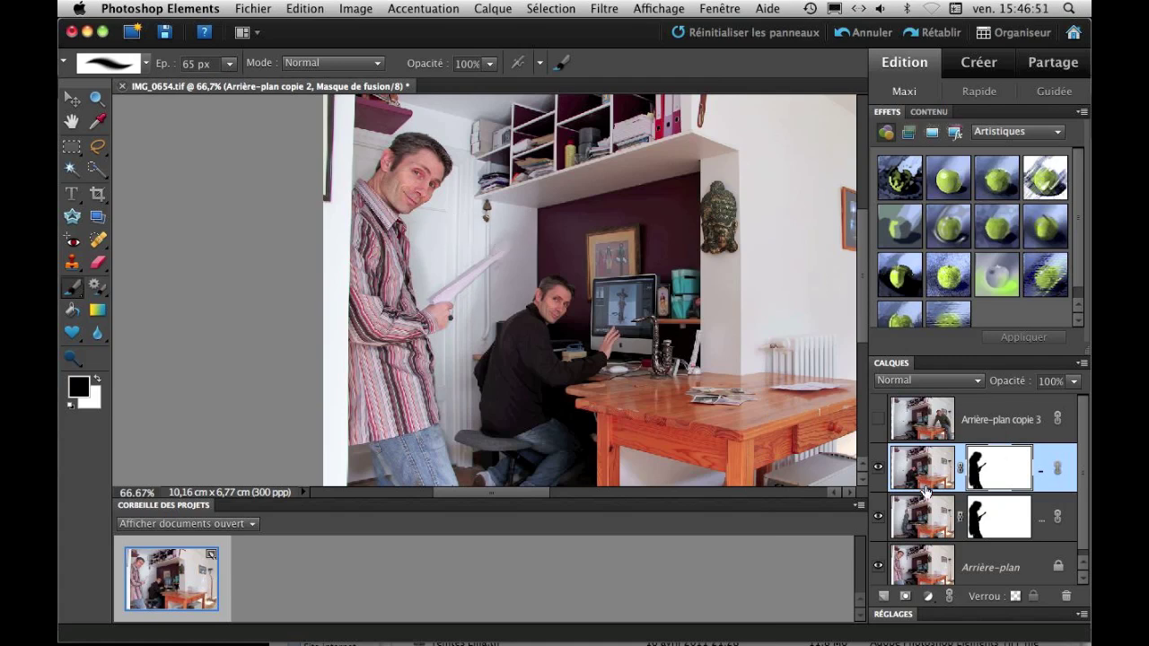
{"action": "left_click", "coordinate": [878, 468]}
{"action": "left_click", "coordinate": [878, 468]}
{"action": "mouse_move", "coordinate": [469, 236]}
{"action": "left_mouse_down"}
{"action": "mouse_move", "coordinate": [470, 277]}
{"action": "mouse_move", "coordinate": [503, 232]}
{"action": "mouse_move", "coordinate": [458, 300]}
{"action": "mouse_move", "coordinate": [493, 252]}
{"action": "mouse_move", "coordinate": [470, 277]}
{"action": "mouse_move", "coordinate": [491, 254]}
{"action": "mouse_move", "coordinate": [467, 259]}
{"action": "mouse_move", "coordinate": [462, 281]}
{"action": "mouse_move", "coordinate": [496, 269]}
{"action": "mouse_move", "coordinate": [481, 270]}
{"action": "mouse_move", "coordinate": [465, 300]}
{"action": "mouse_move", "coordinate": [497, 253]}
{"action": "mouse_move", "coordinate": [474, 304]}
{"action": "mouse_move", "coordinate": [457, 303]}
{"action": "mouse_move", "coordinate": [448, 364]}
{"action": "mouse_move", "coordinate": [464, 302]}
{"action": "mouse_move", "coordinate": [493, 276]}
{"action": "mouse_move", "coordinate": [438, 371]}
{"action": "mouse_move", "coordinate": [439, 481]}
{"action": "mouse_move", "coordinate": [438, 452]}
{"action": "mouse_move", "coordinate": [461, 486]}
{"action": "mouse_move", "coordinate": [471, 439]}
{"action": "mouse_move", "coordinate": [454, 357]}
{"action": "mouse_move", "coordinate": [478, 315]}
{"action": "mouse_move", "coordinate": [453, 353]}
{"action": "left_mouse_up"}
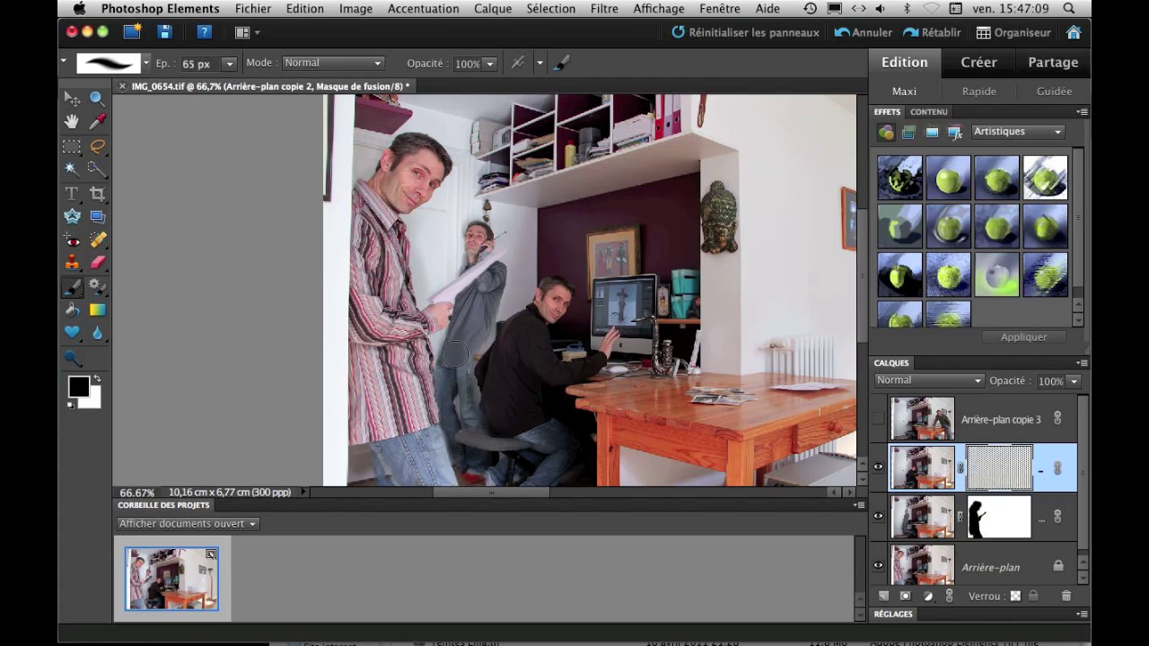
Paint black on the Arrière-plan copie 2 mask with the soft 13 px brush to reveal the grey shirt and jeans beside the seated man's back.
{"action": "key", "text": "super+equal"}
{"action": "key", "text": "super+equal"}
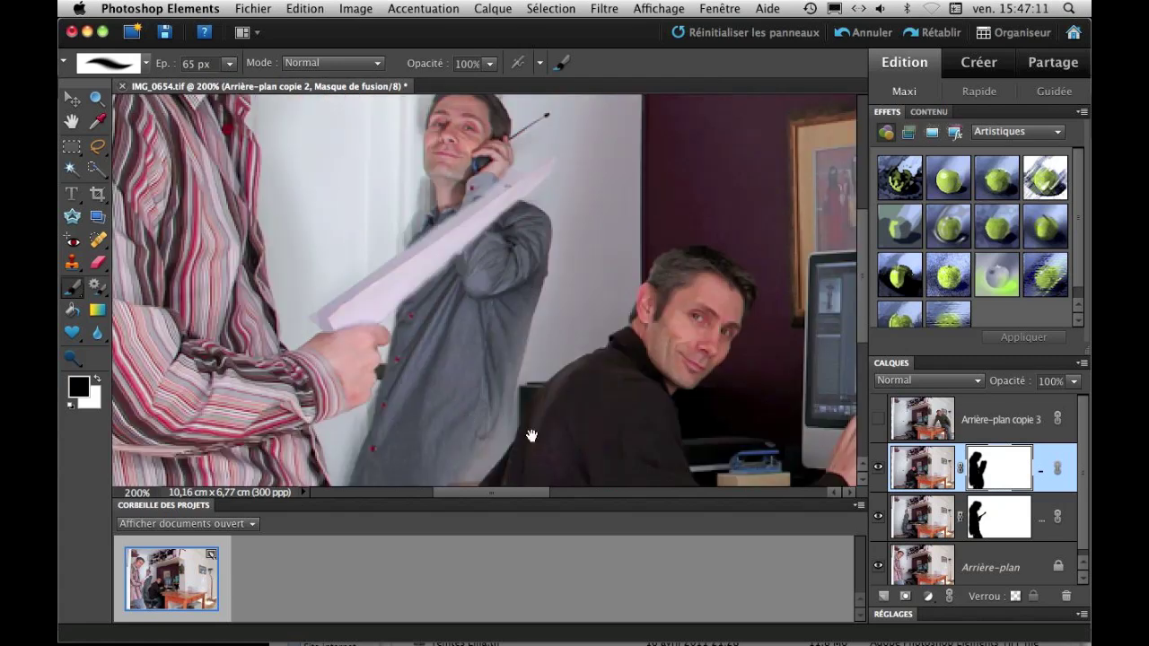
{"action": "left_click_drag", "start_coordinate": [531, 436], "coordinate": [422, 296]}
{"action": "right_click", "coordinate": [404, 297]}
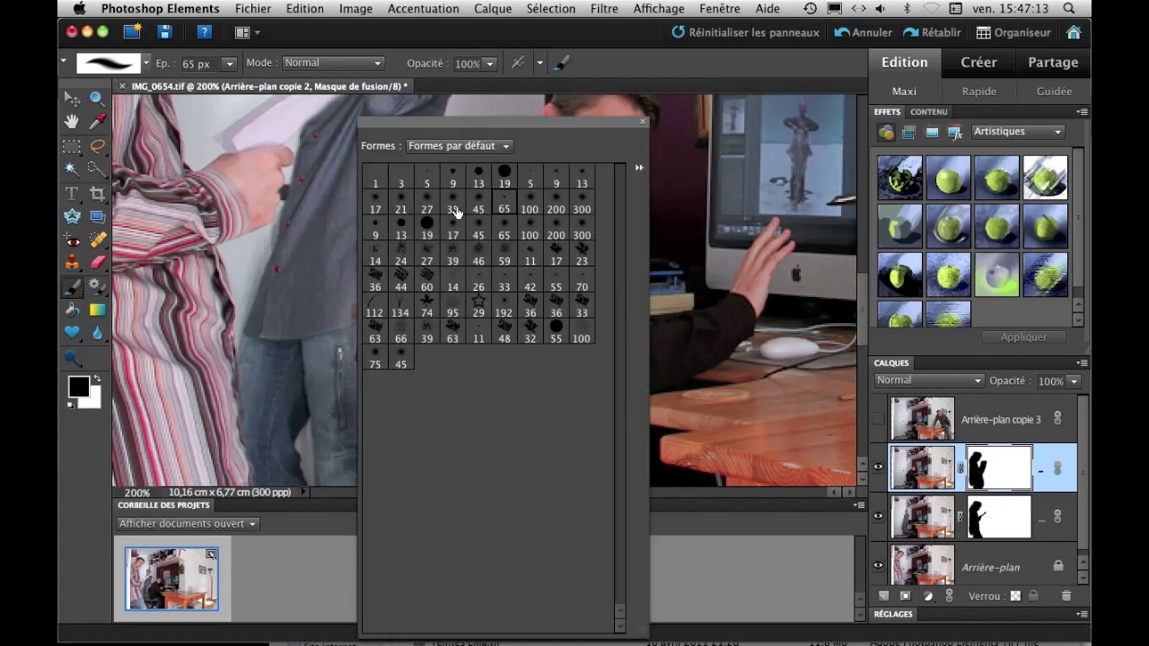
{"action": "left_click", "coordinate": [376, 205]}
{"action": "left_click", "coordinate": [582, 178]}
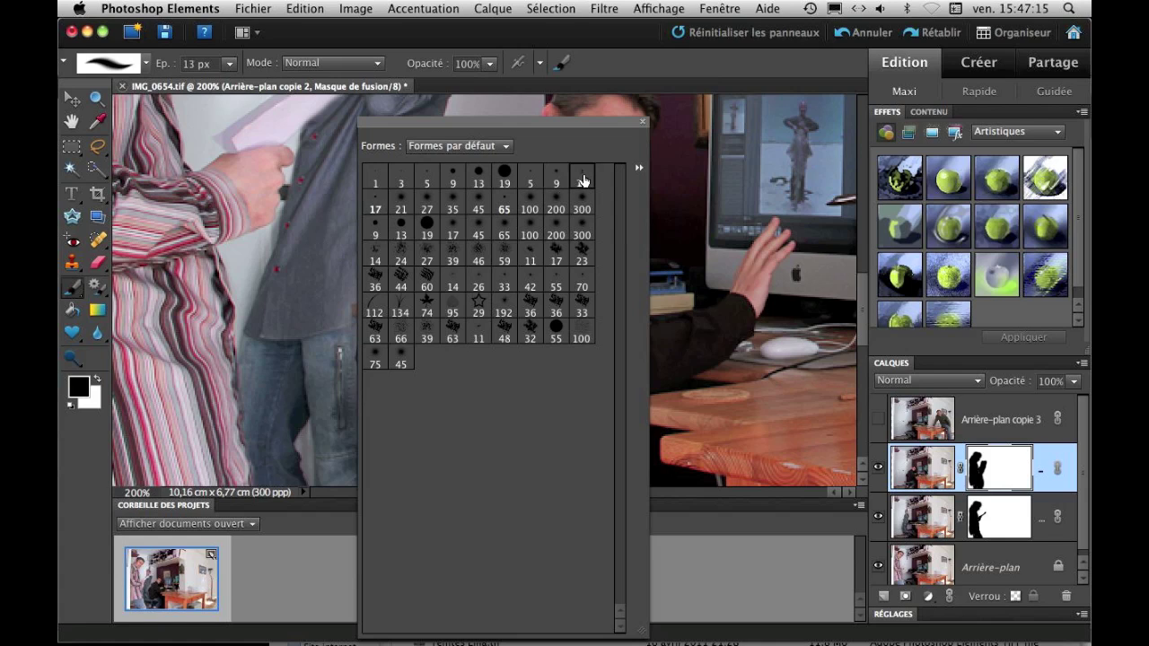
{"action": "left_click", "coordinate": [343, 251]}
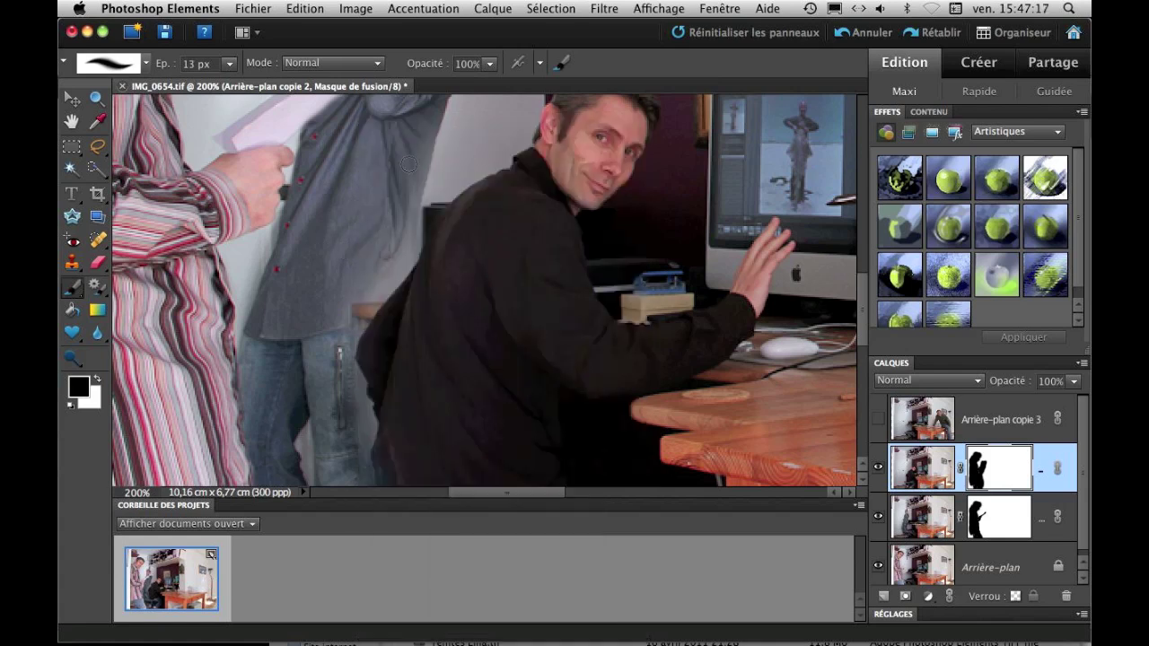
{"action": "mouse_move", "coordinate": [425, 142]}
{"action": "left_mouse_down"}
{"action": "mouse_move", "coordinate": [409, 183]}
{"action": "mouse_move", "coordinate": [431, 113]}
{"action": "mouse_move", "coordinate": [395, 207]}
{"action": "mouse_move", "coordinate": [389, 183]}
{"action": "mouse_move", "coordinate": [384, 214]}
{"action": "mouse_move", "coordinate": [406, 237]}
{"action": "mouse_move", "coordinate": [412, 210]}
{"action": "mouse_move", "coordinate": [405, 258]}
{"action": "mouse_move", "coordinate": [358, 320]}
{"action": "mouse_move", "coordinate": [365, 279]}
{"action": "mouse_move", "coordinate": [347, 298]}
{"action": "mouse_move", "coordinate": [375, 272]}
{"action": "left_mouse_up"}
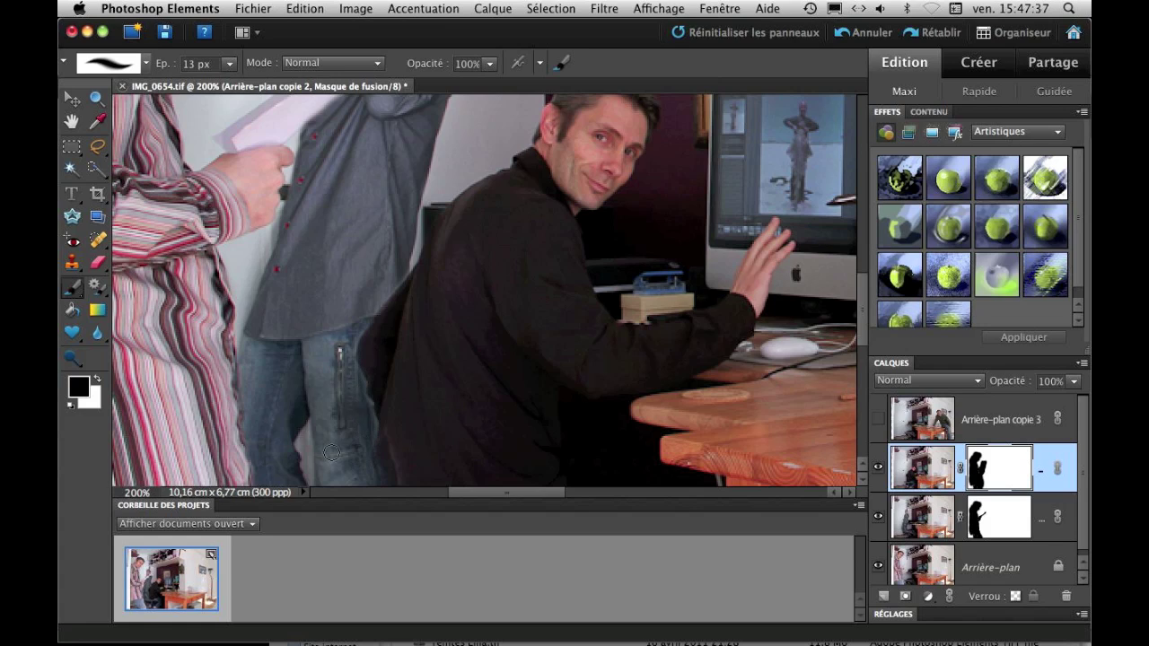
Paint black on the Arrière-plan copie 2 mask with the soft 13 px brush to reveal the phoning man's lower jeans beside the stool.
{"action": "scroll", "coordinate": [375, 316], "scroll_direction": "down", "scroll_amount": 5}
{"action": "left_click_drag", "start_coordinate": [348, 282], "coordinate": [394, 384]}
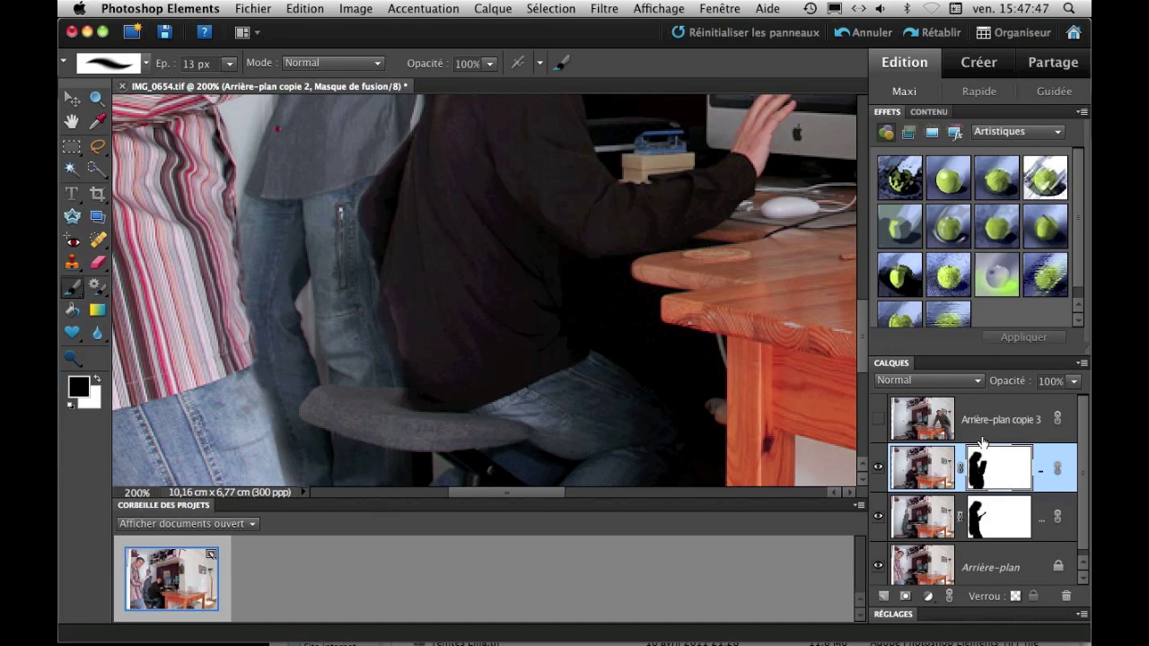
{"action": "key", "text": "super+minus"}
{"action": "key", "text": "super+minus"}
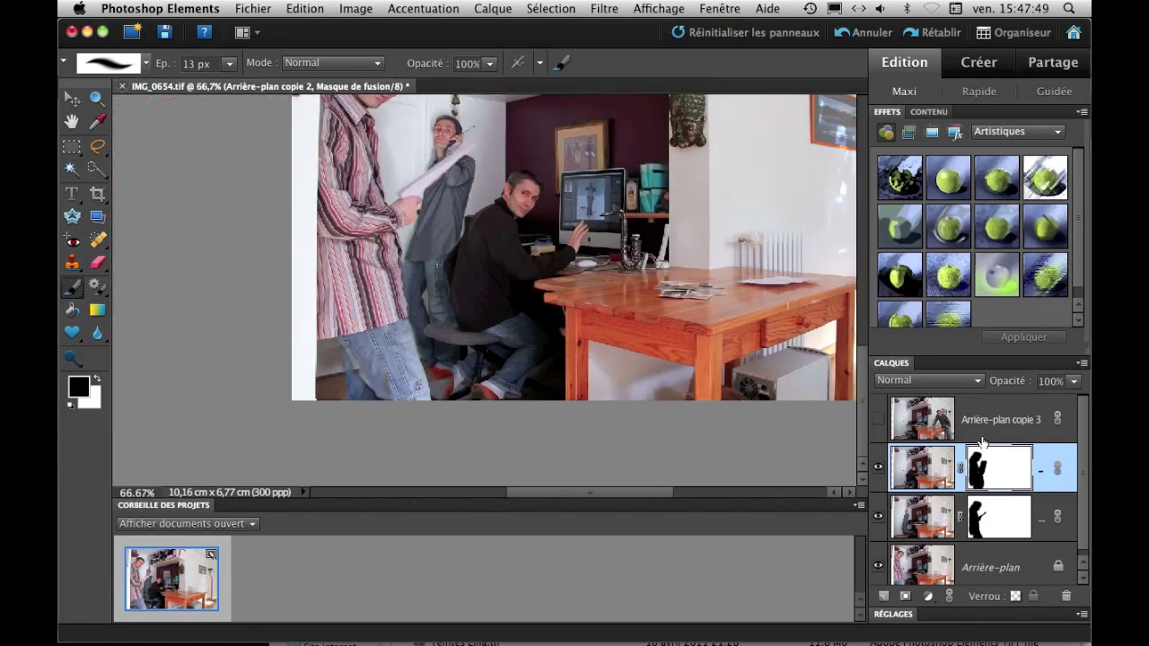
{"action": "key", "text": "super+minus"}
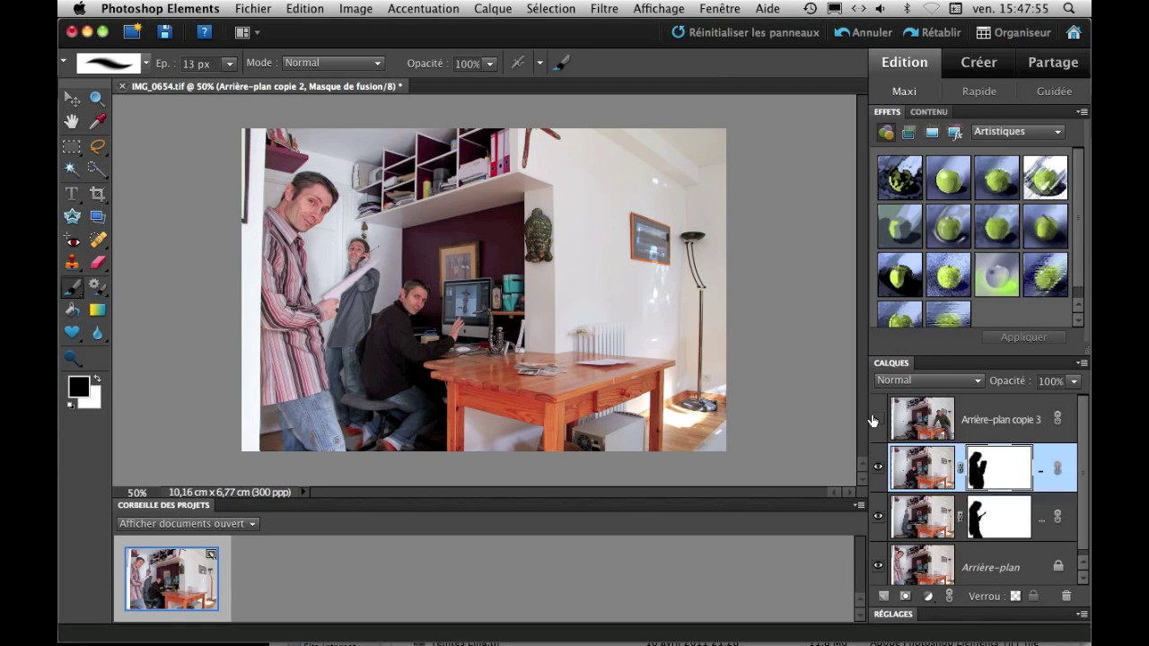
Show the Arrière-plan copie 3 layer and add a layer mask to it from the Arrière-plan copie 2 mask loaded as a selection.
{"action": "left_click", "coordinate": [927, 418]}
{"action": "left_click", "coordinate": [880, 422]}
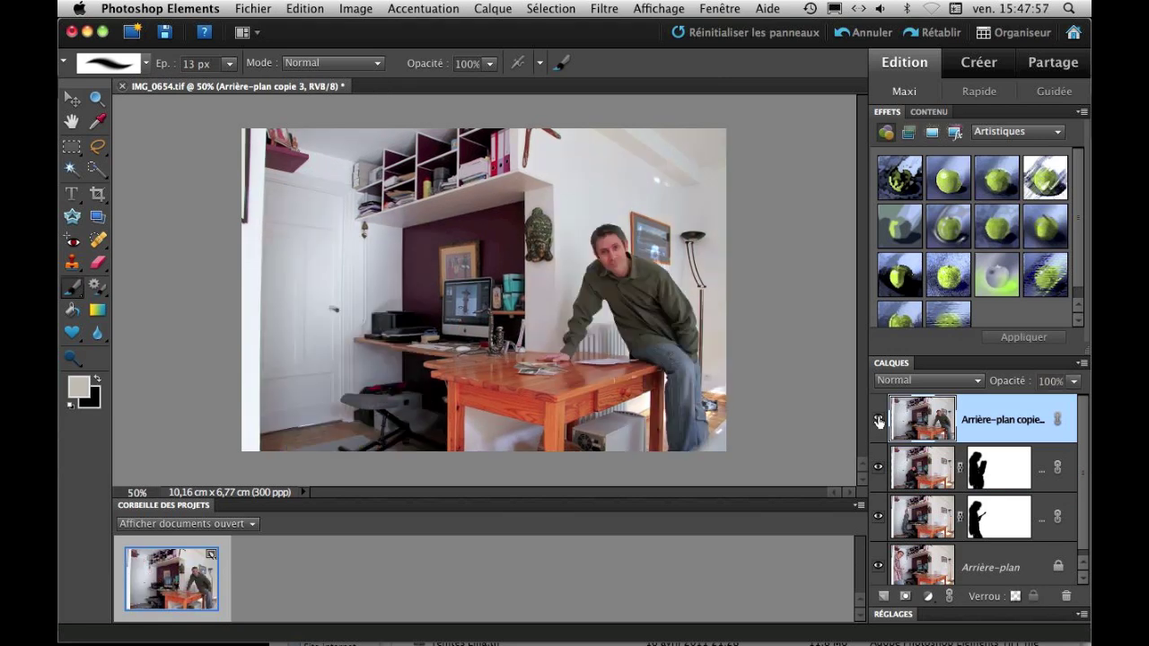
{"action": "left_click", "coordinate": [999, 459]}
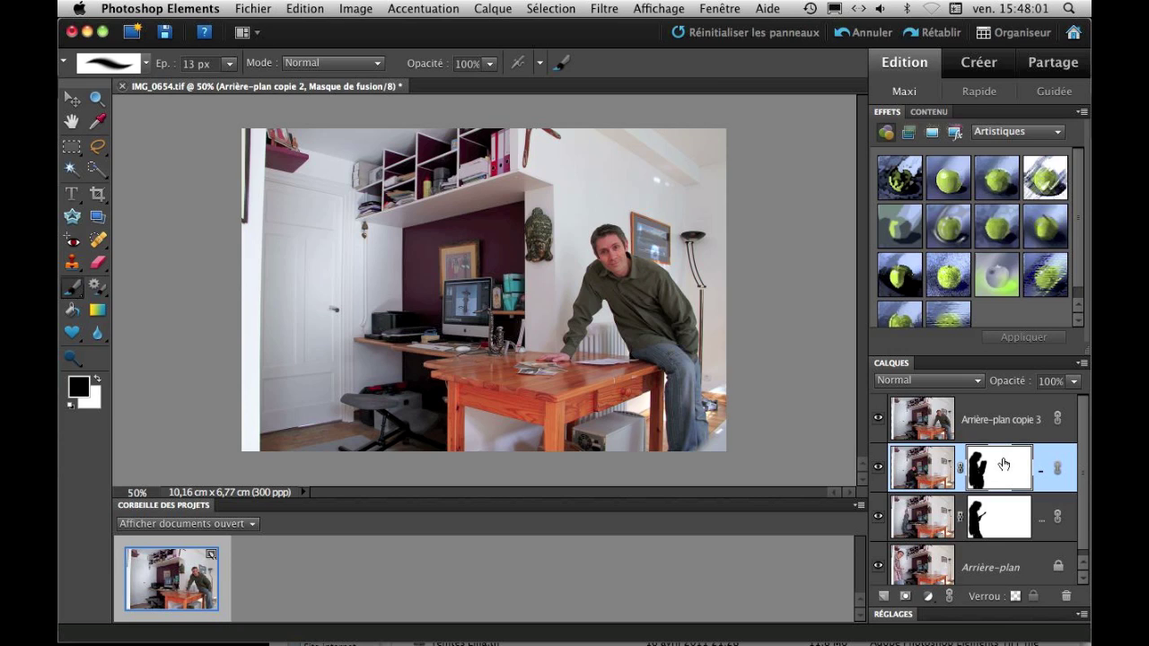
{"action": "right_click", "coordinate": [1004, 464]}
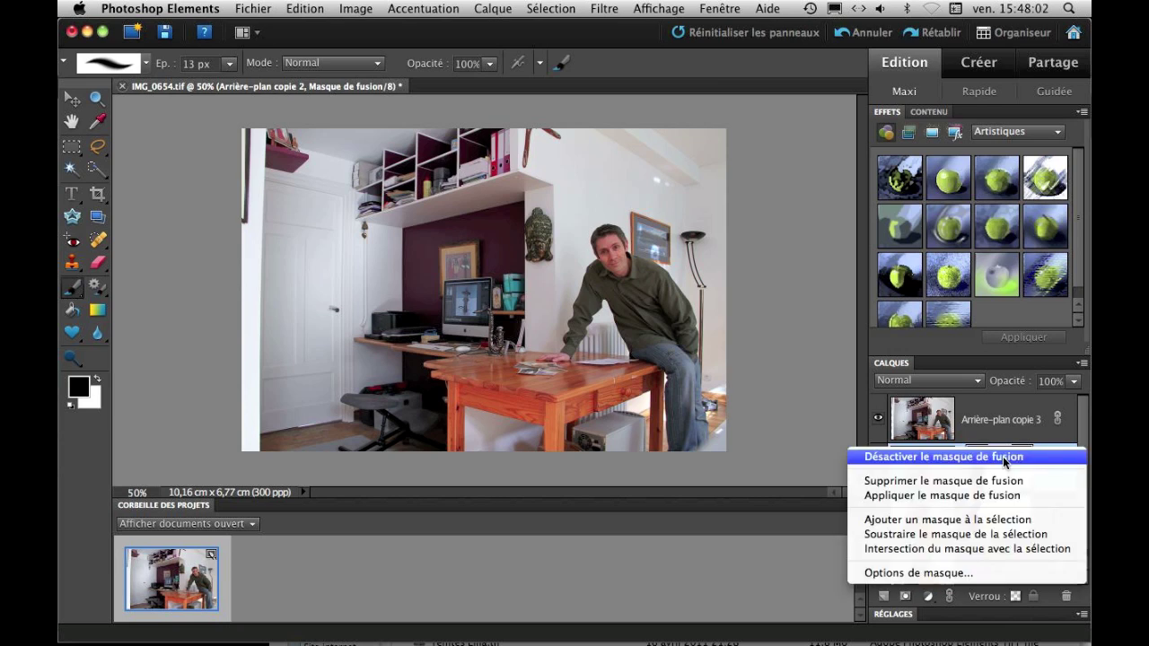
{"action": "left_click", "coordinate": [974, 526]}
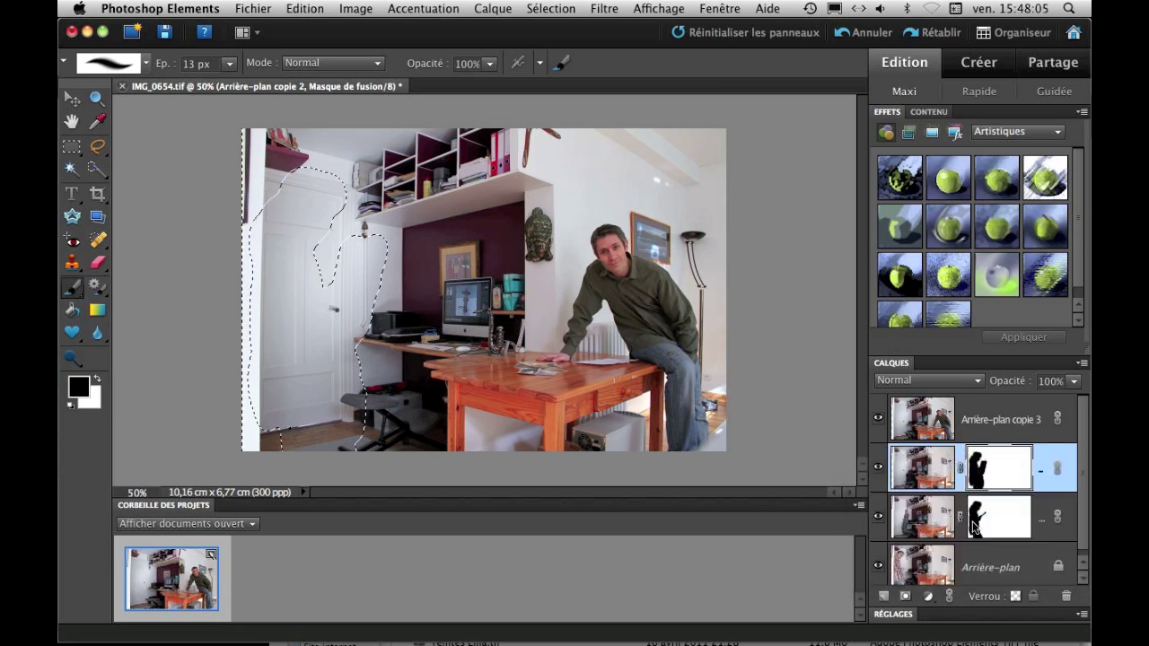
{"action": "left_click", "coordinate": [946, 420]}
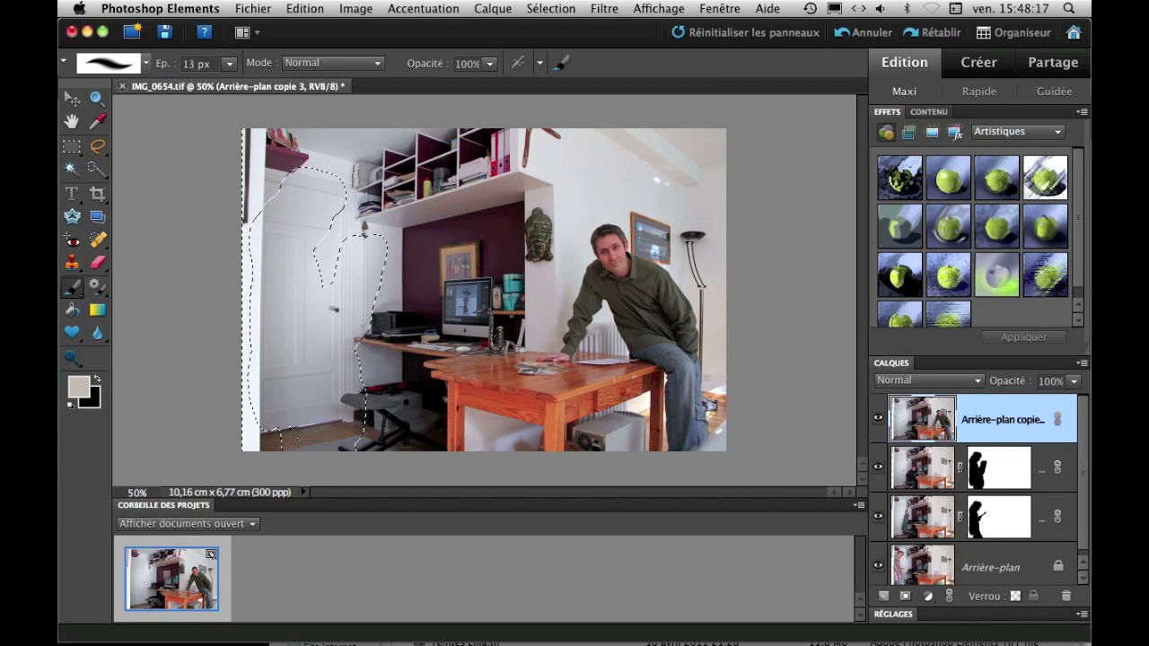
{"action": "left_click", "coordinate": [906, 597]}
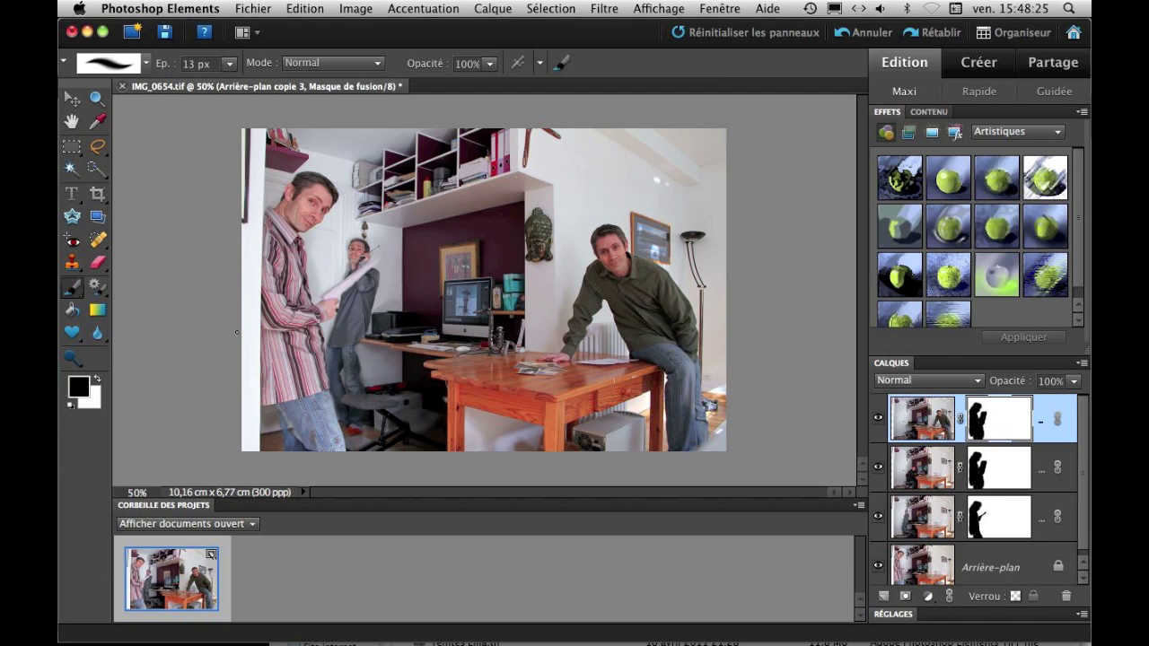
Paint black on the Arrière-plan copie 3 mask with the soft 45 px brush to reveal the seated man at the computer.
{"action": "right_click", "coordinate": [592, 202]}
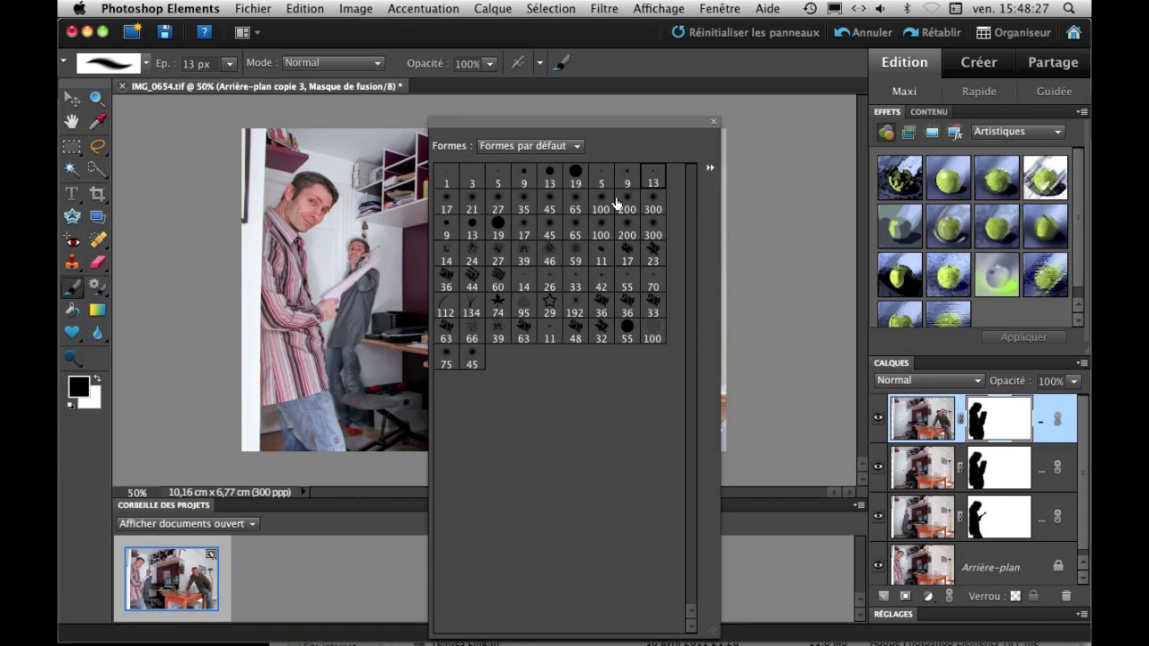
{"action": "left_click", "coordinate": [499, 202]}
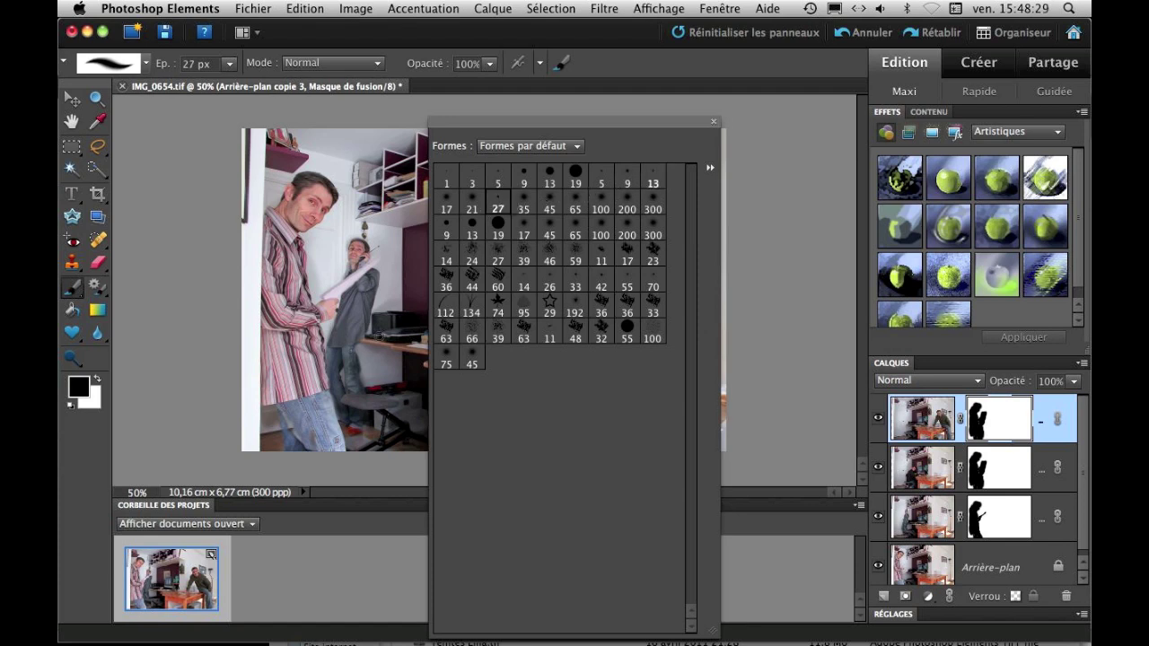
{"action": "left_click", "coordinate": [526, 204]}
{"action": "left_click", "coordinate": [551, 205]}
{"action": "left_click", "coordinate": [386, 332]}
{"action": "mouse_move", "coordinate": [386, 332]}
{"action": "left_mouse_down"}
{"action": "mouse_move", "coordinate": [373, 383]}
{"action": "mouse_move", "coordinate": [358, 345]}
{"action": "mouse_move", "coordinate": [421, 279]}
{"action": "mouse_move", "coordinate": [430, 303]}
{"action": "mouse_move", "coordinate": [406, 284]}
{"action": "mouse_move", "coordinate": [416, 317]}
{"action": "mouse_move", "coordinate": [403, 315]}
{"action": "mouse_move", "coordinate": [372, 410]}
{"action": "mouse_move", "coordinate": [368, 389]}
{"action": "mouse_move", "coordinate": [384, 428]}
{"action": "mouse_move", "coordinate": [374, 414]}
{"action": "mouse_move", "coordinate": [376, 442]}
{"action": "mouse_move", "coordinate": [350, 451]}
{"action": "mouse_move", "coordinate": [349, 464]}
{"action": "mouse_move", "coordinate": [398, 457]}
{"action": "mouse_move", "coordinate": [418, 434]}
{"action": "mouse_move", "coordinate": [404, 361]}
{"action": "mouse_move", "coordinate": [395, 381]}
{"action": "mouse_move", "coordinate": [417, 334]}
{"action": "mouse_move", "coordinate": [404, 353]}
{"action": "mouse_move", "coordinate": [456, 336]}
{"action": "left_mouse_up"}
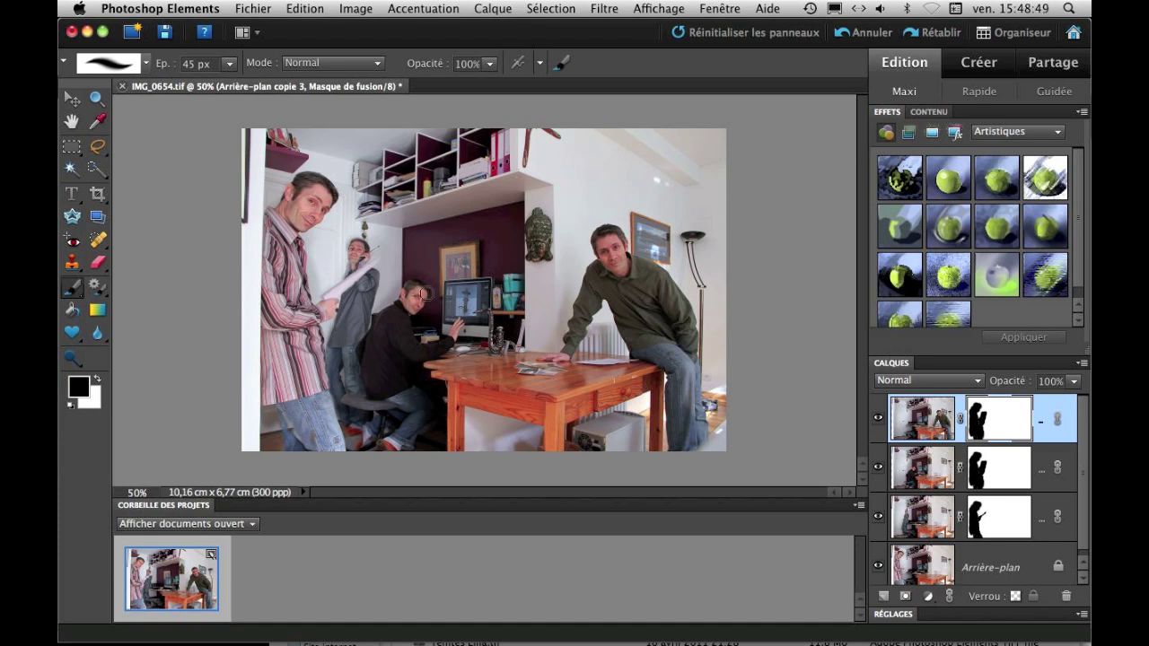
{"action": "left_click_drag", "start_coordinate": [407, 299], "coordinate": [422, 382]}
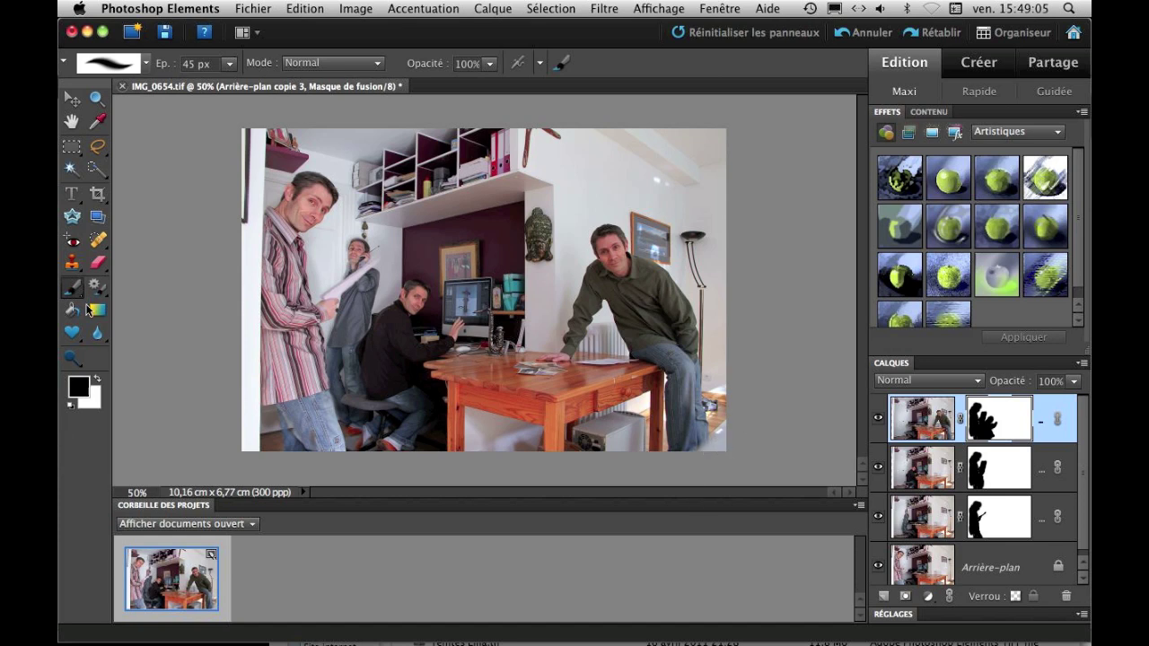
Crop the image to a fixed-proportion 16:9 rectangular selection aligned with the photo's top and right edges, excluding the strip along its left edge.
{"action": "left_click", "coordinate": [73, 149]}
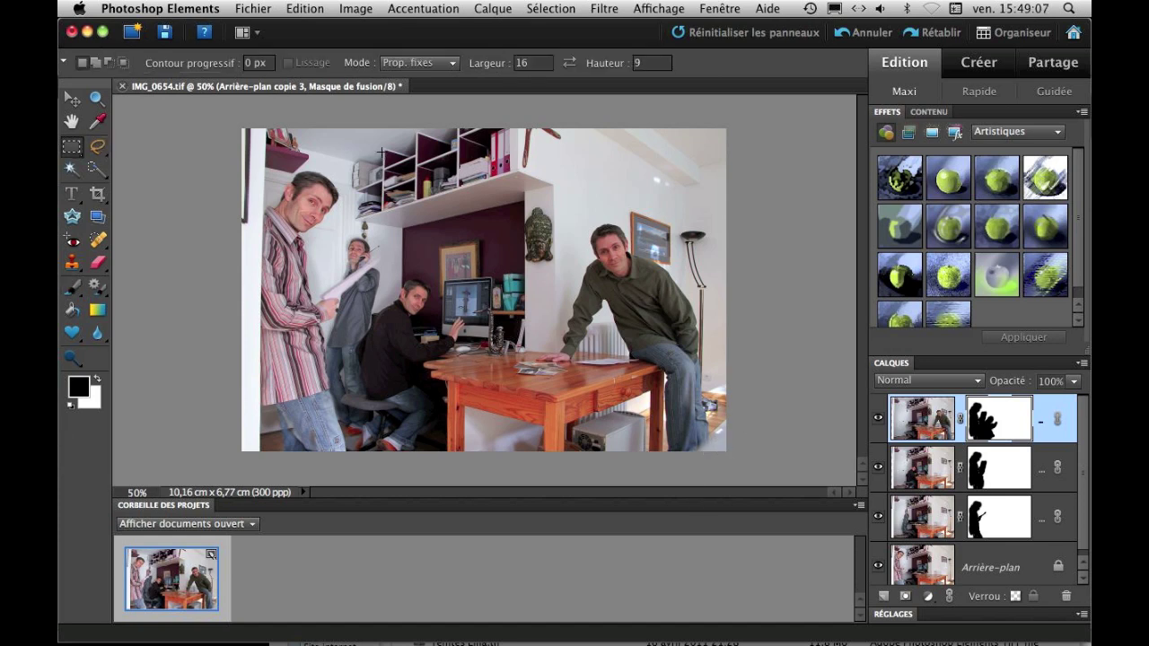
{"action": "left_click", "coordinate": [404, 63]}
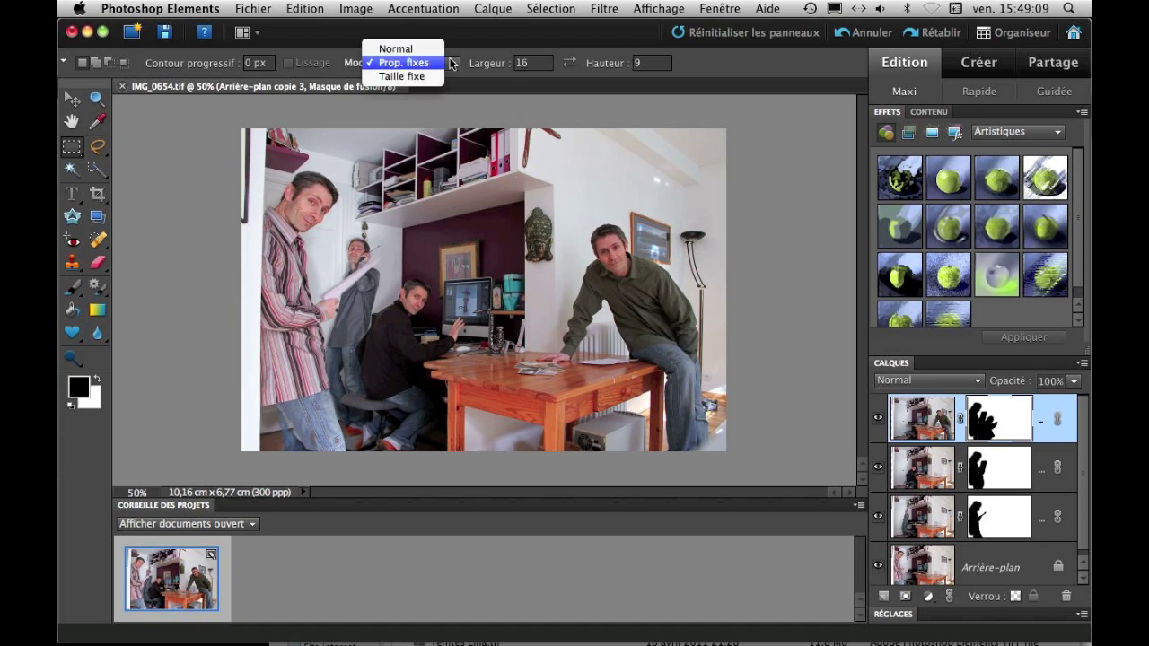
{"action": "left_click", "coordinate": [404, 63]}
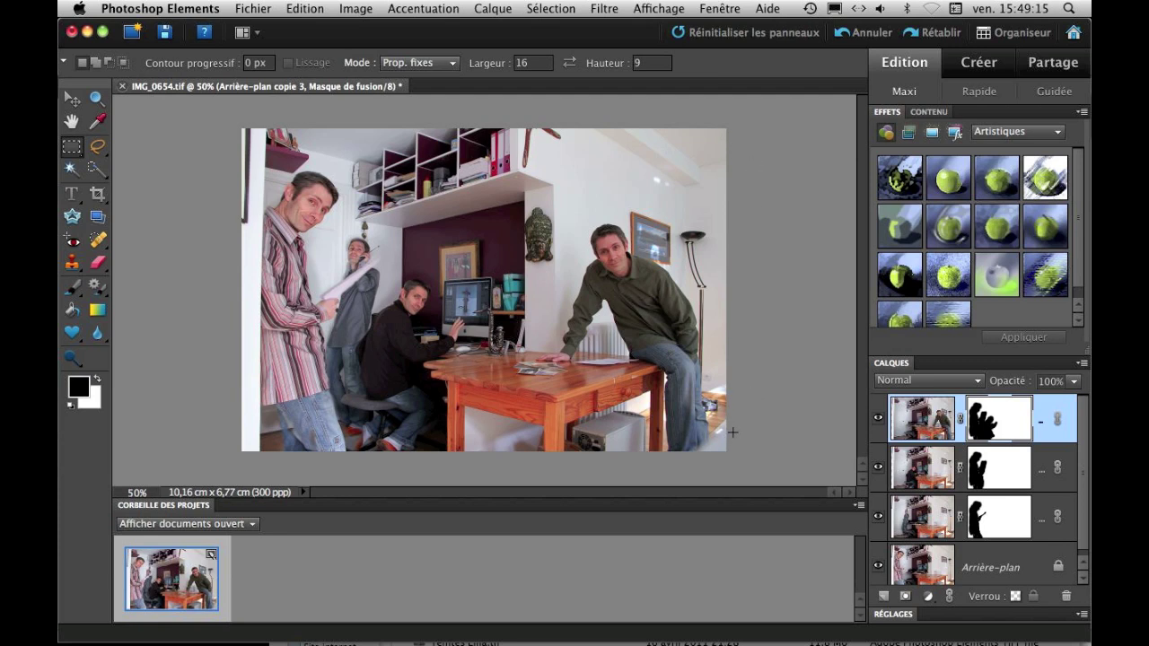
{"action": "left_click_drag", "start_coordinate": [579, 377], "coordinate": [250, 131]}
{"action": "left_click_drag", "start_coordinate": [447, 249], "coordinate": [447, 215]}
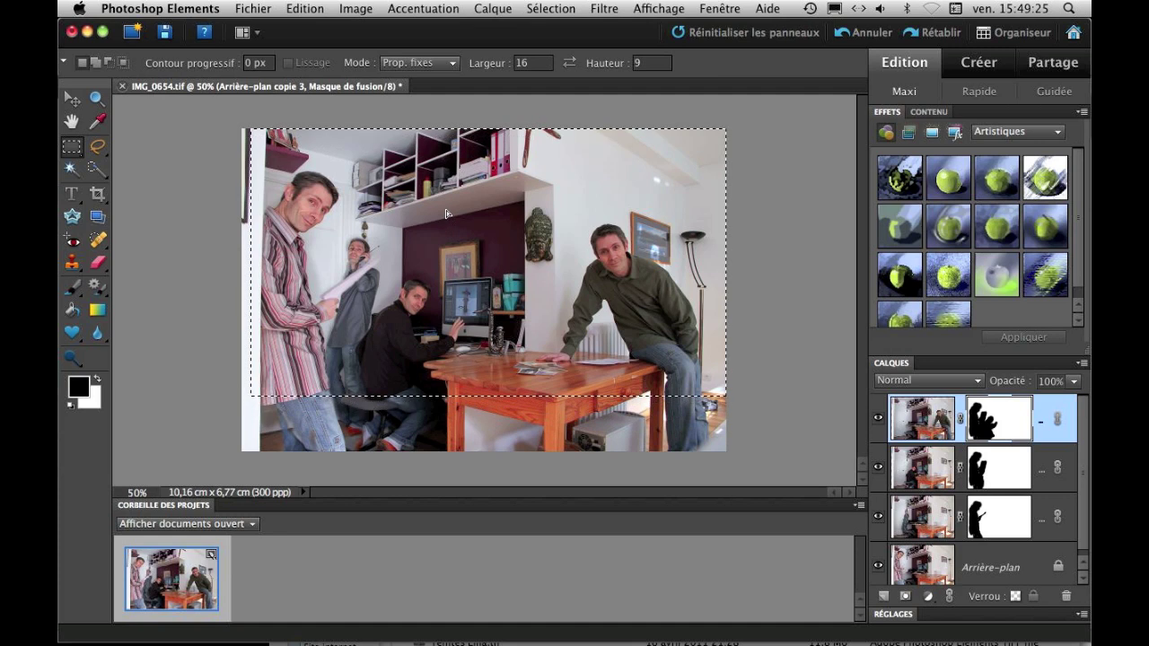
{"action": "left_click", "coordinate": [356, 10]}
{"action": "left_click", "coordinate": [376, 61]}
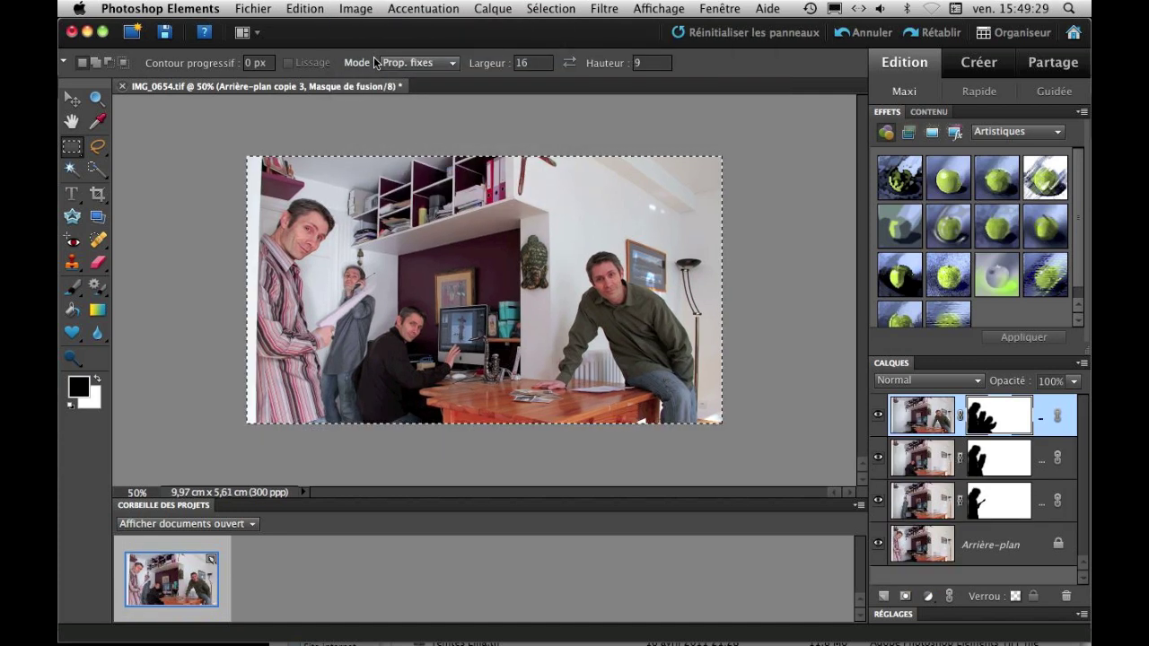